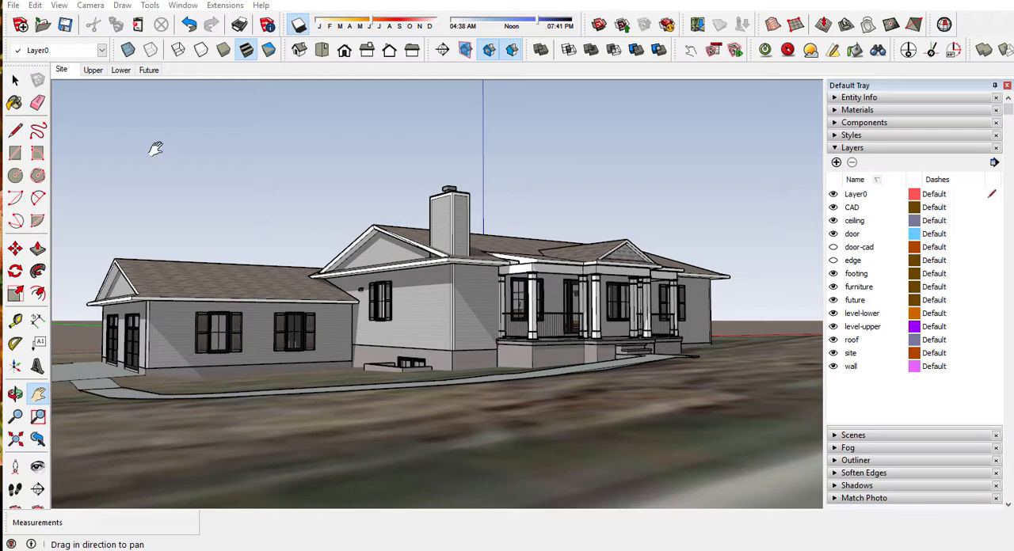
# Step: Review the Upper, Lower, Future and Site scenes, ending on the Site scene
pyautogui.click(97, 73)
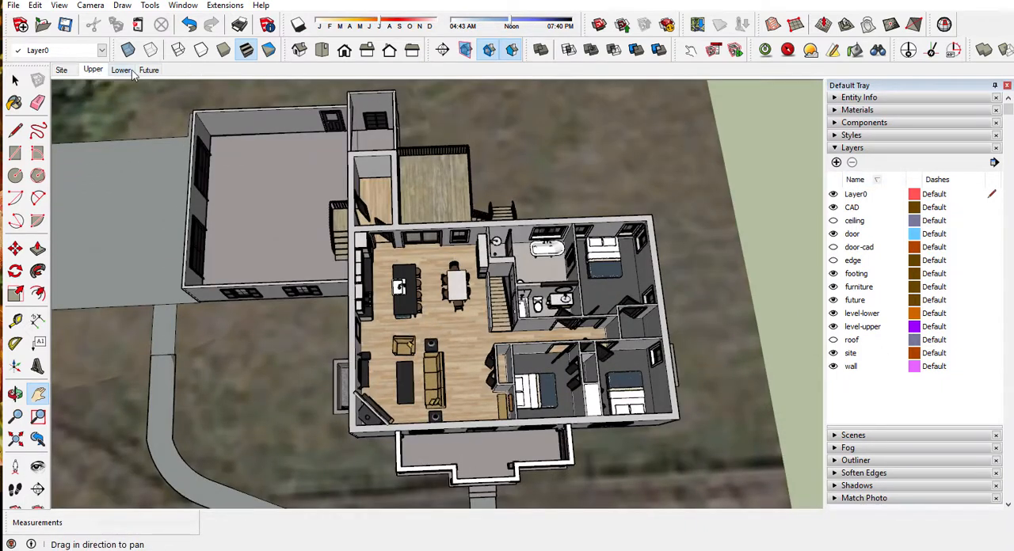
pyautogui.click(121, 71)
pyautogui.click(149, 71)
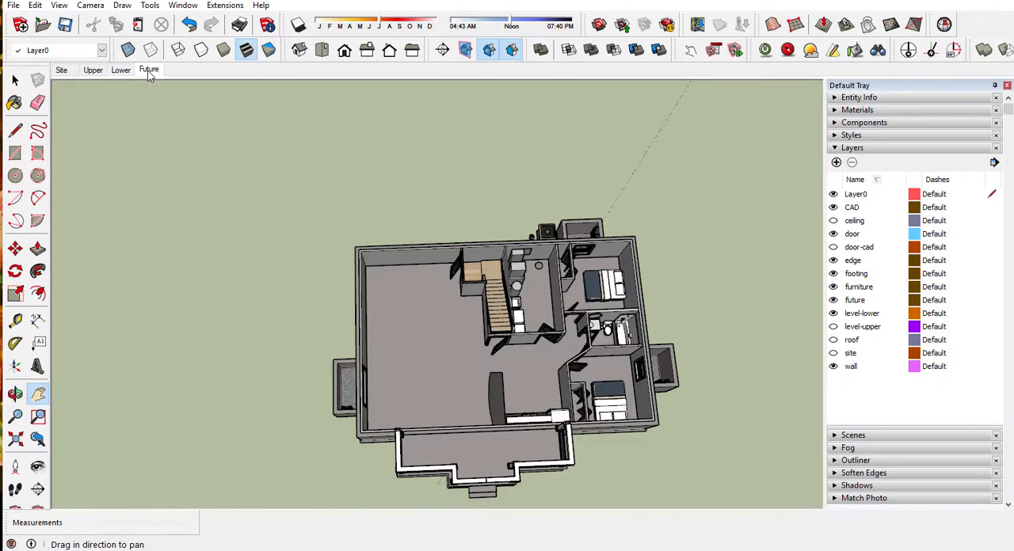
pyautogui.click(93, 70)
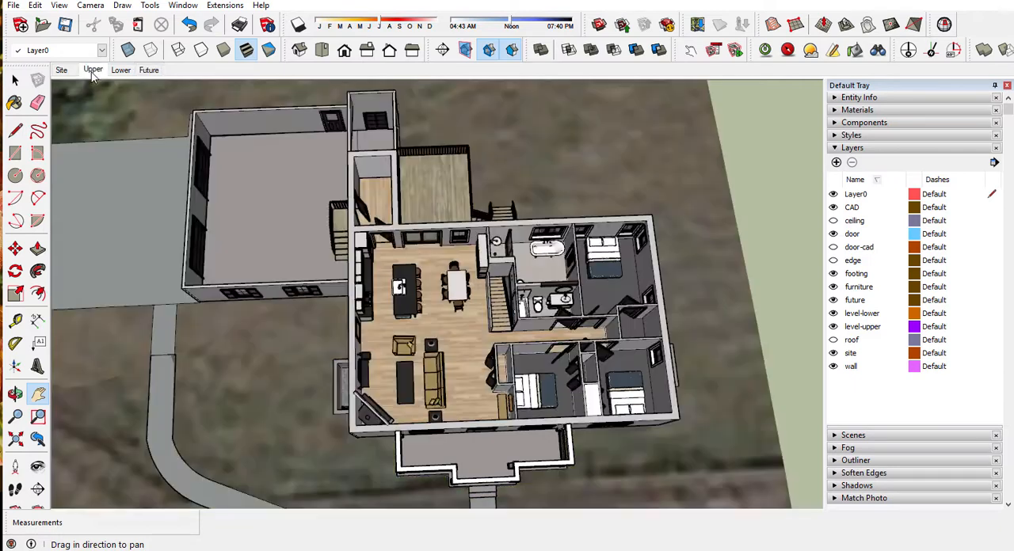
pyautogui.click(61, 69)
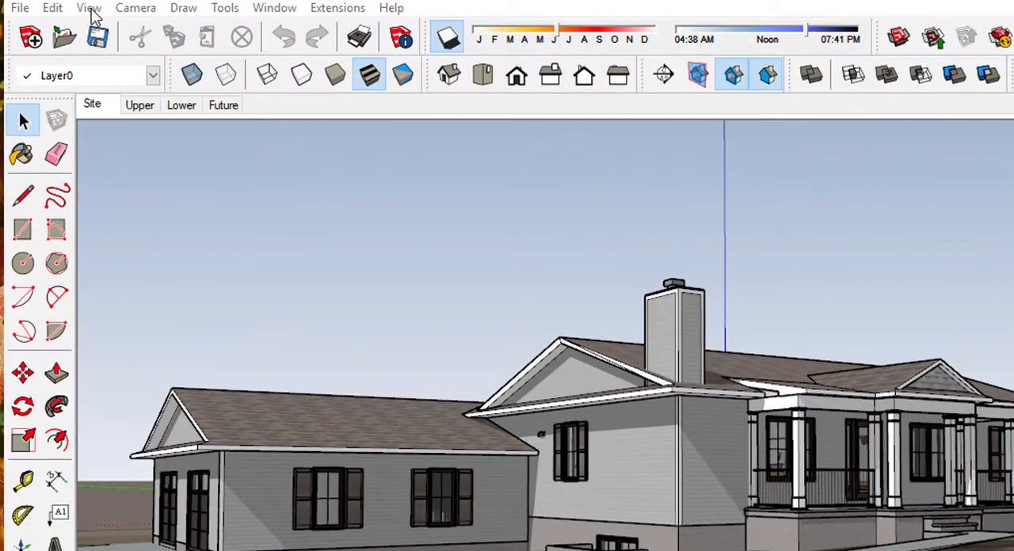
# Step: Look through the list of available toolbars to check which ones are enabled, leaving the selection as it is
pyautogui.click(89, 8)
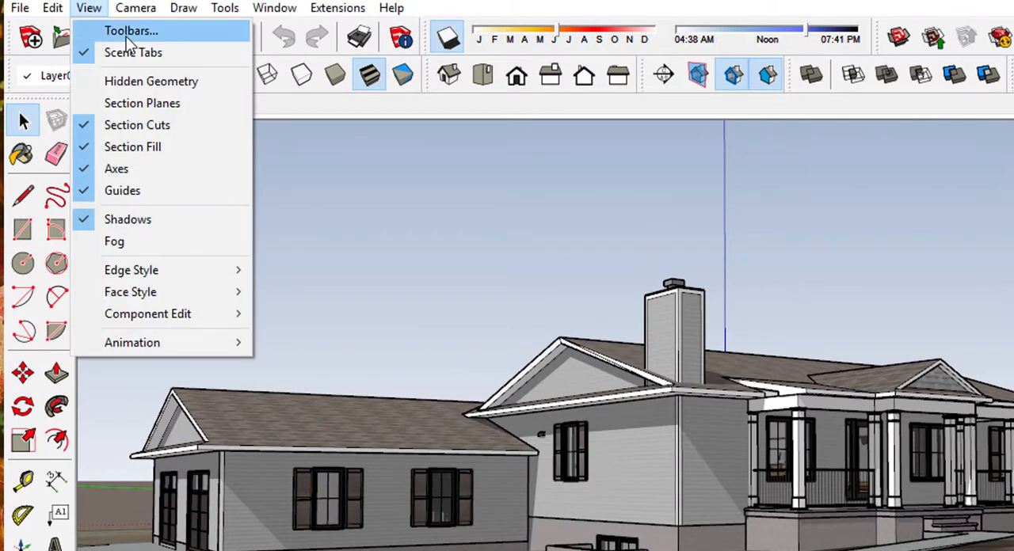
pyautogui.click(125, 34)
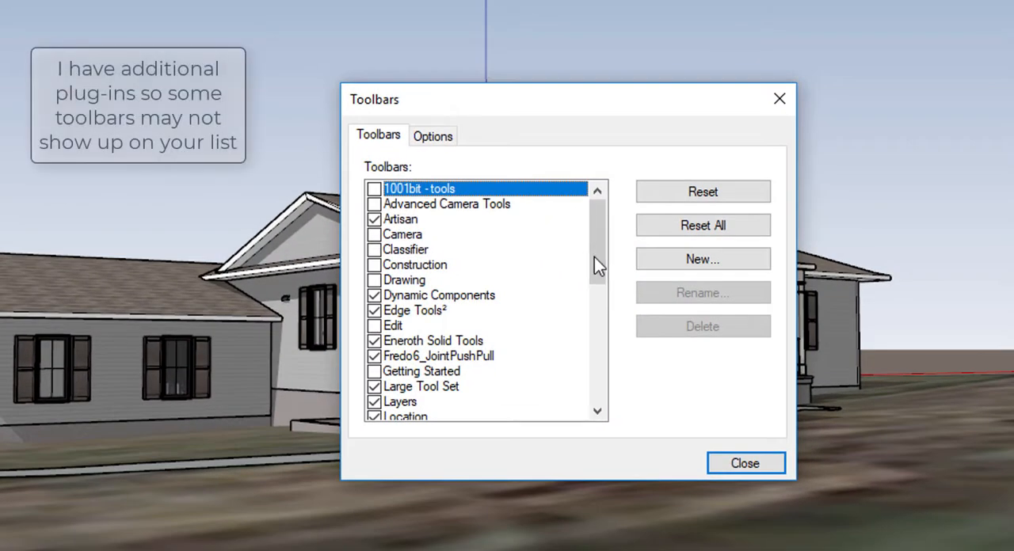
pyautogui.scroll(-6, 598, 264)
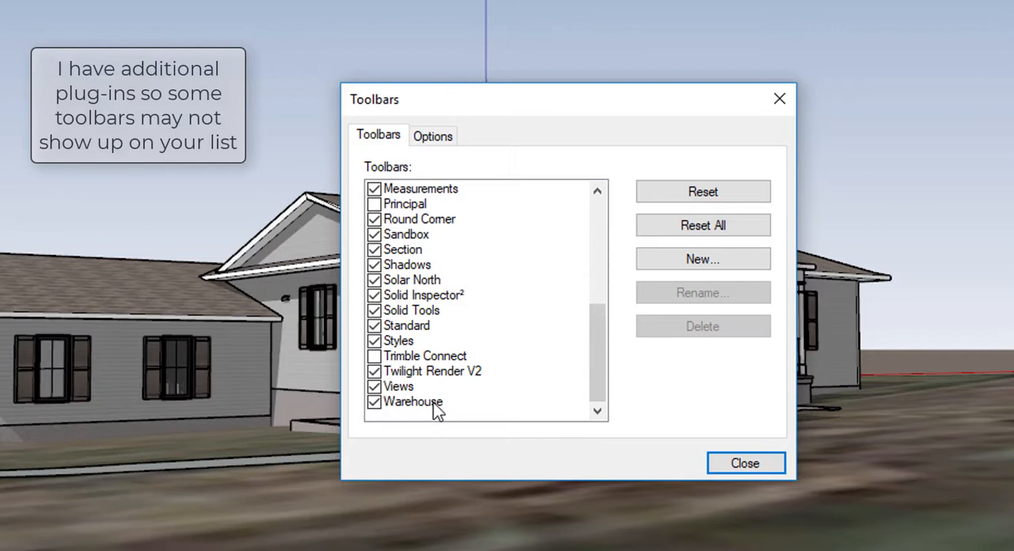
pyautogui.moveTo(598, 375); pyautogui.dragTo(600, 315)
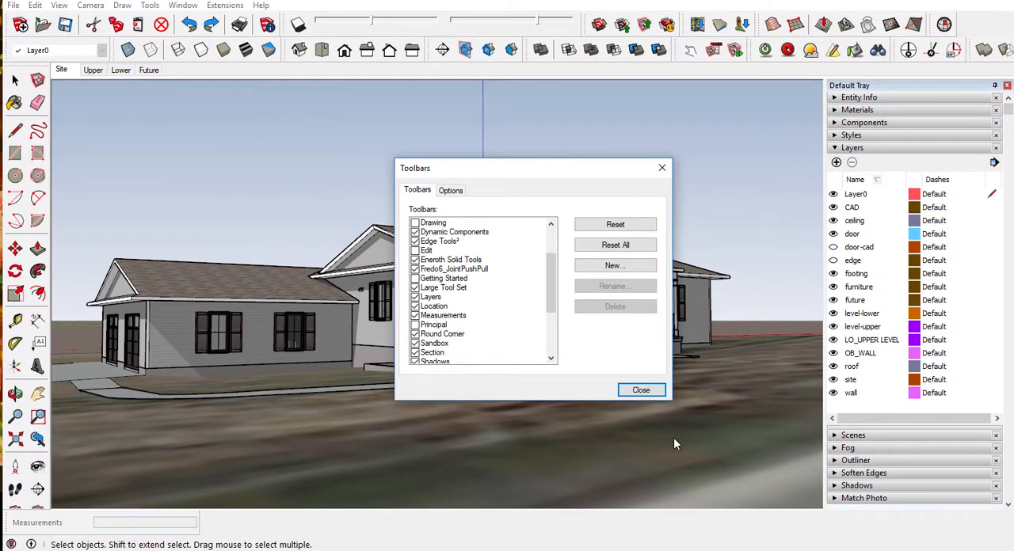
pyautogui.click(640, 390)
# Step: Show the house in the standard front view with parallel projection and frame the whole facade
pyautogui.click(344, 53)
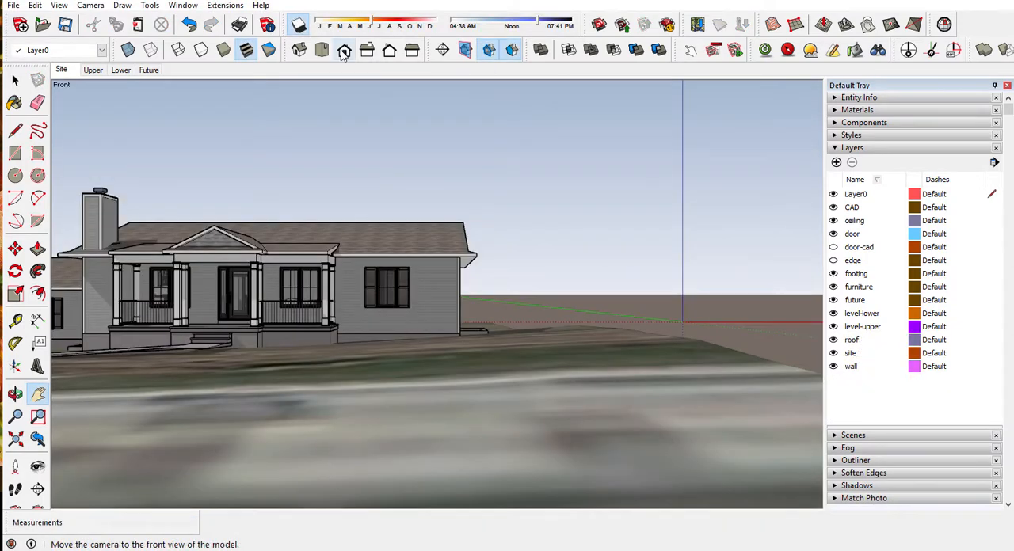
pyautogui.moveTo(220, 334); pyautogui.dragTo(456, 332)
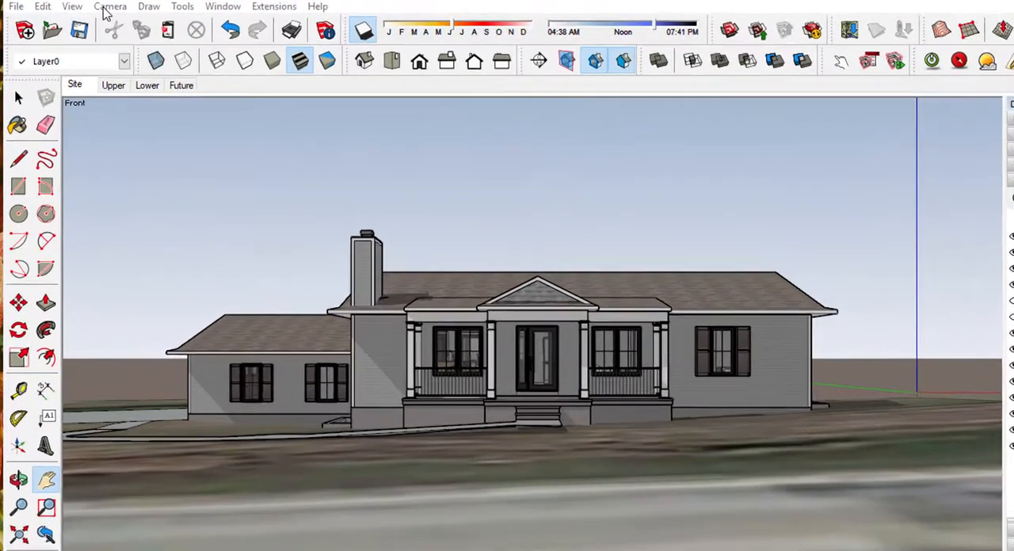
pyautogui.click(88, 7)
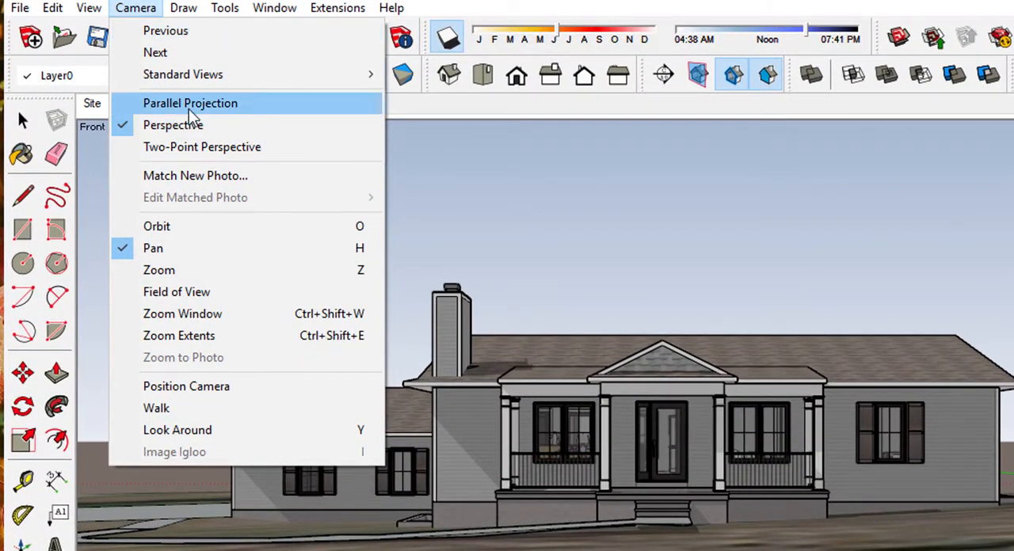
pyautogui.click(191, 103)
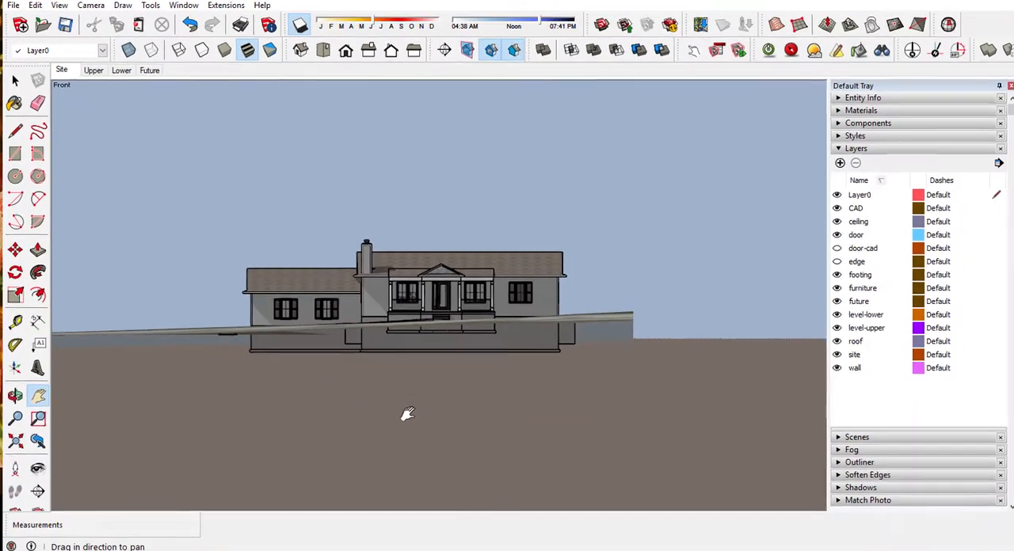
pyautogui.scroll(6, 403, 316)
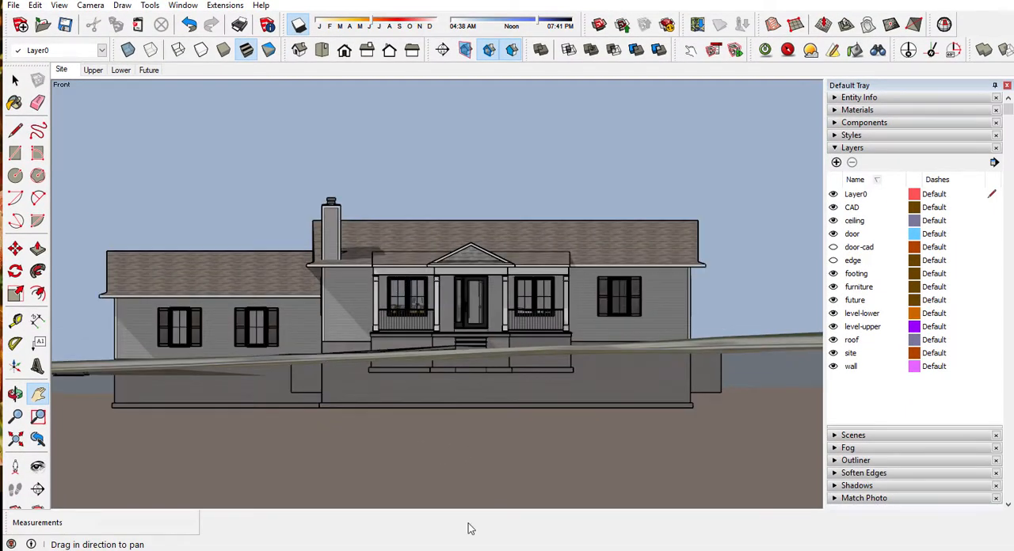
# Step: Add a new scene from the current front elevation and name it Front
pyautogui.click(865, 148)
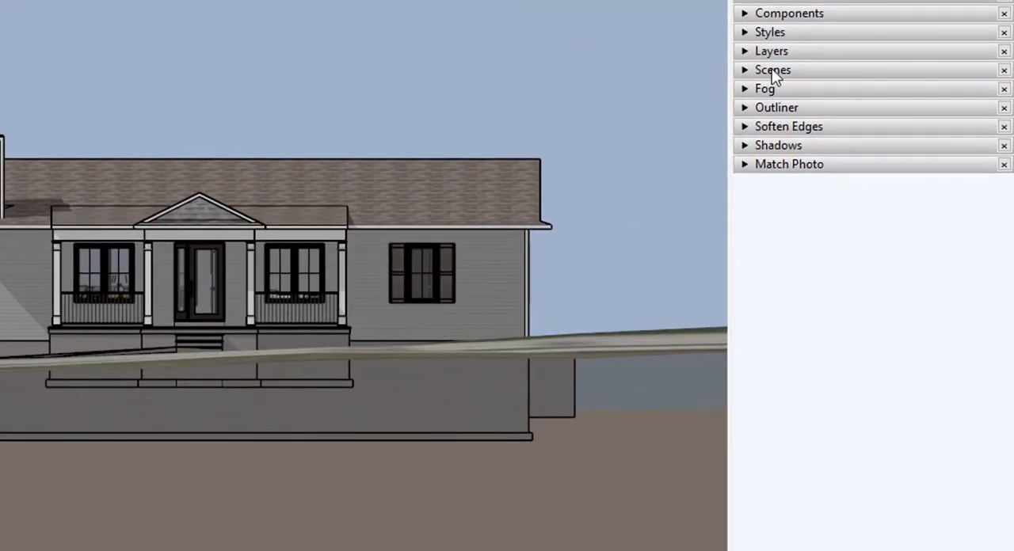
pyautogui.click(773, 70)
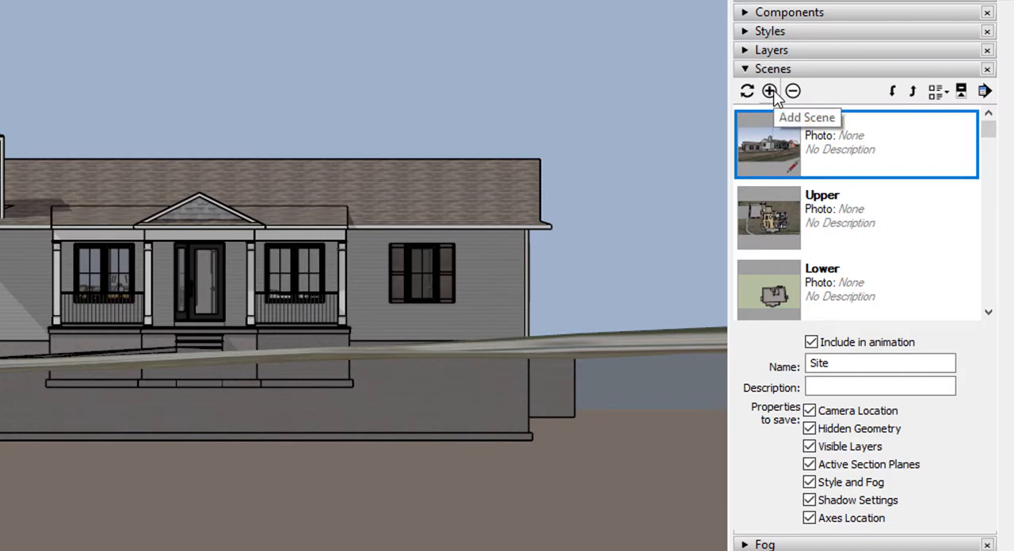
pyautogui.click(769, 91)
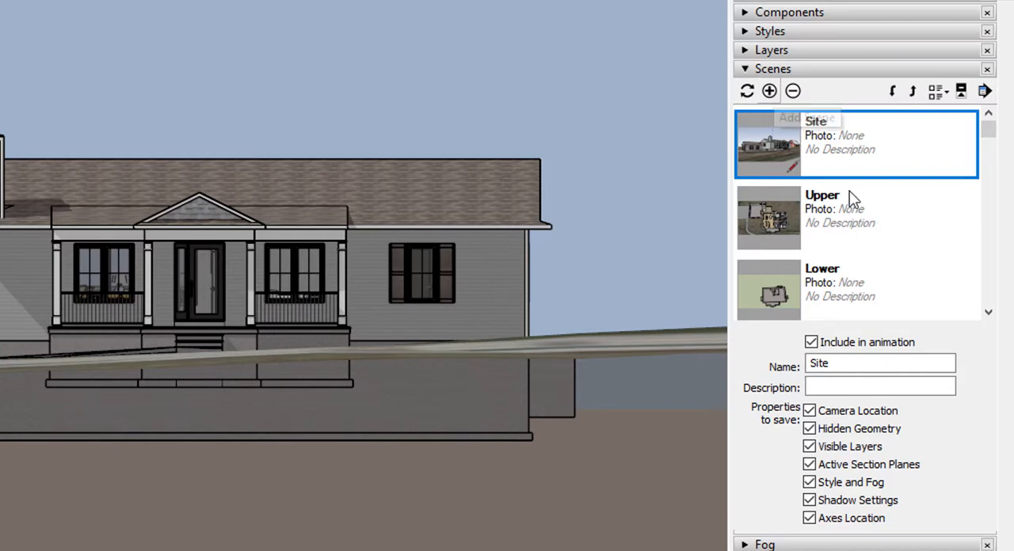
pyautogui.moveTo(872, 363); pyautogui.dragTo(647, 362)
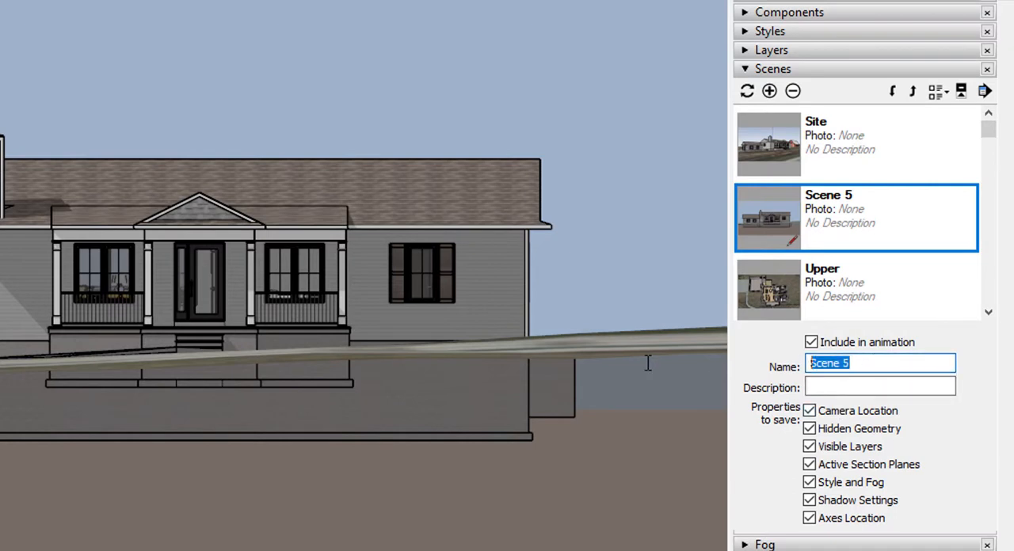
pyautogui.write('Front')
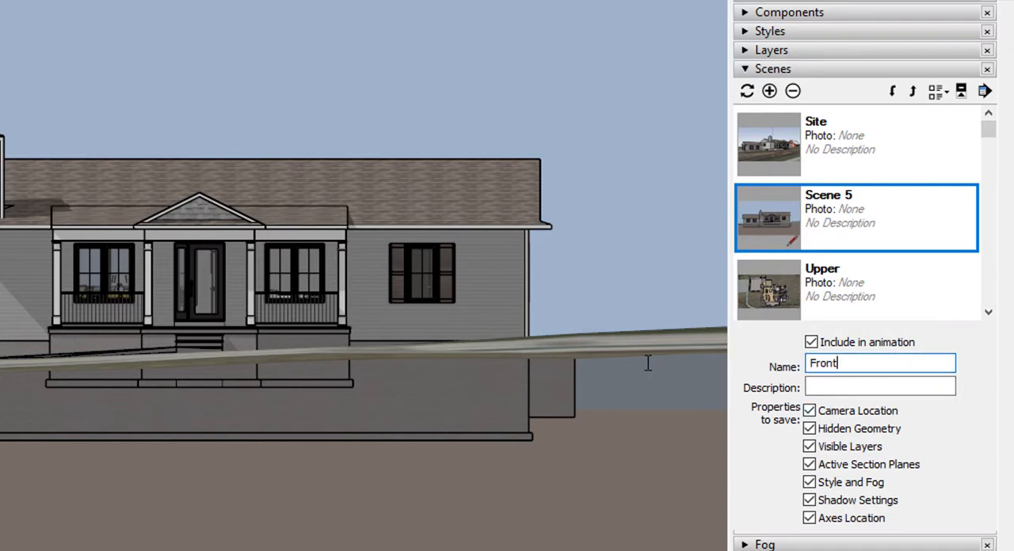
pyautogui.click(850, 388)
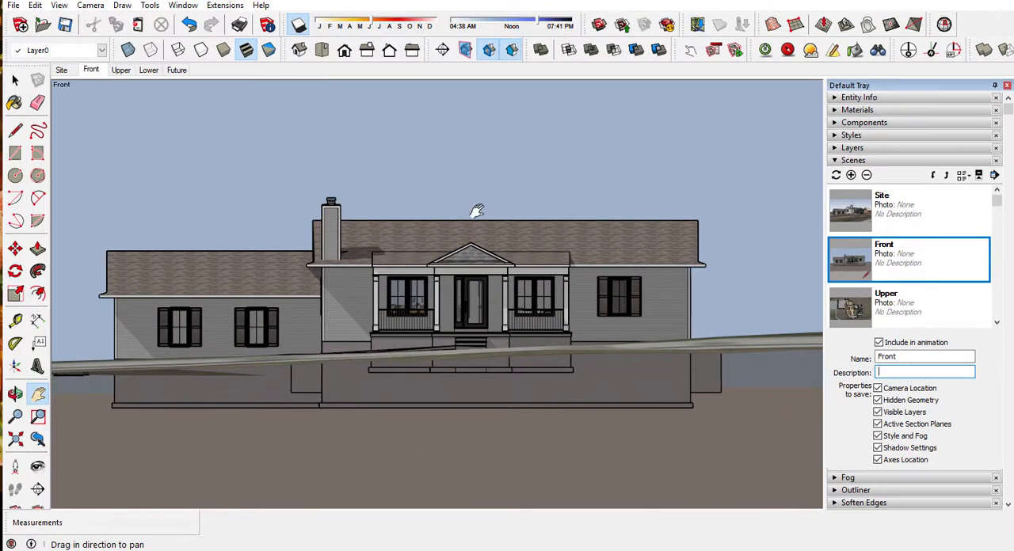
# Step: Turn off shadows and update the Front scene with all of its properties
pyautogui.click(299, 26)
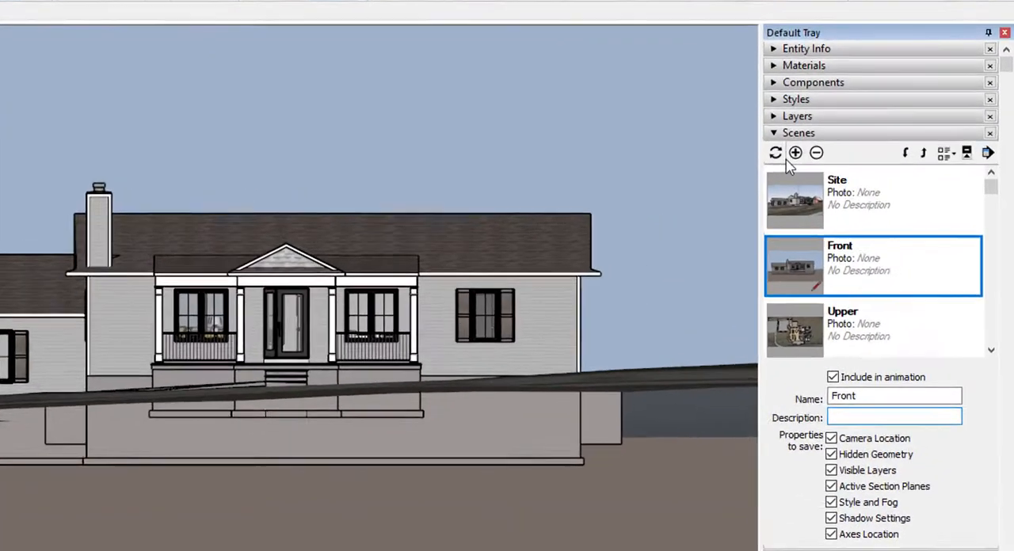
pyautogui.click(777, 153)
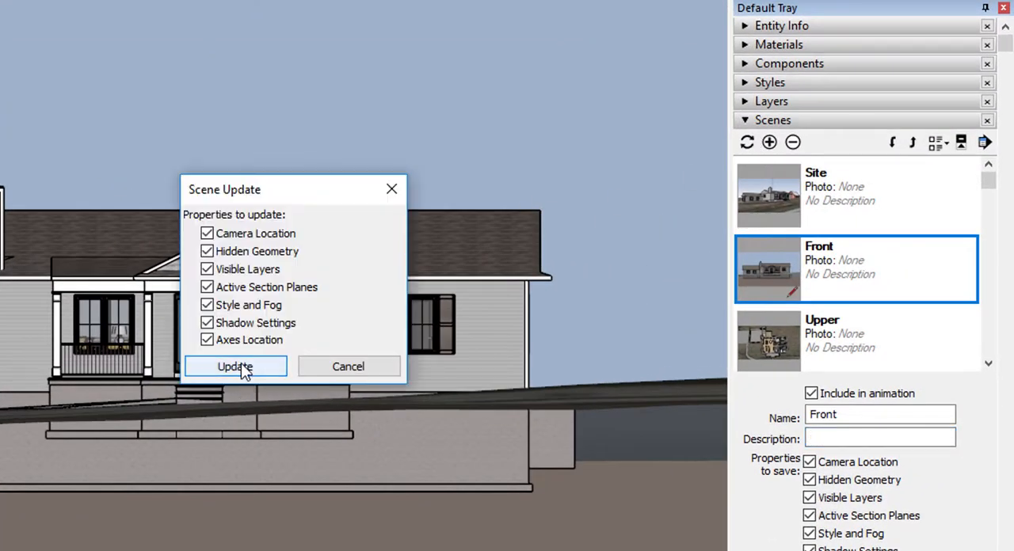
pyautogui.click(239, 364)
pyautogui.click(403, 330)
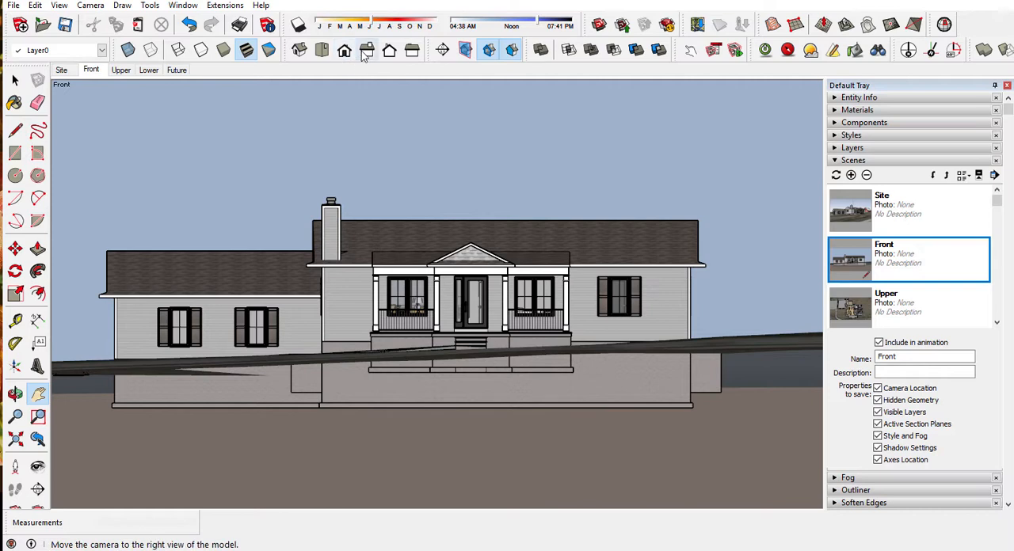
# Step: Add a scene named Left from the standard left view and compare it with the Front scene
pyautogui.click(412, 49)
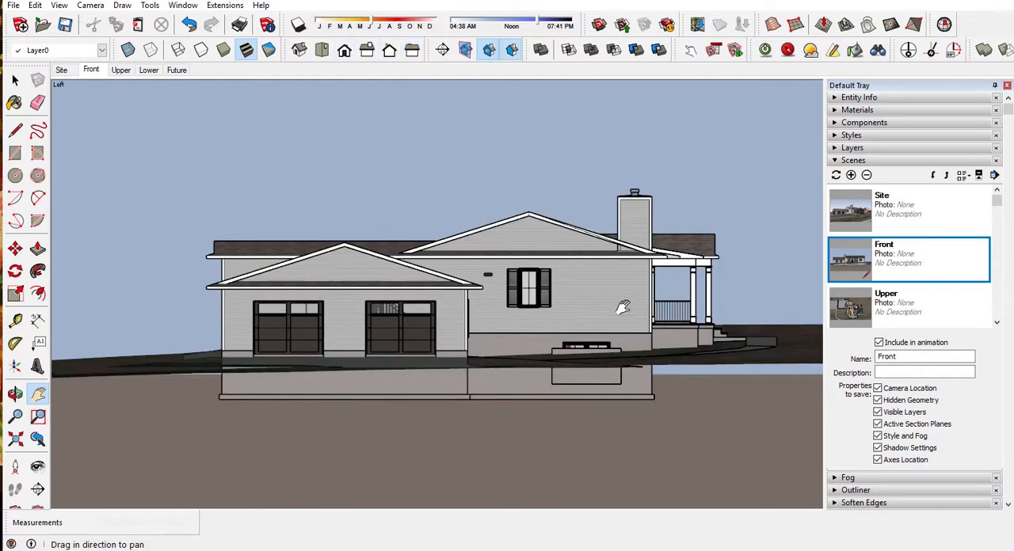
pyautogui.click(850, 175)
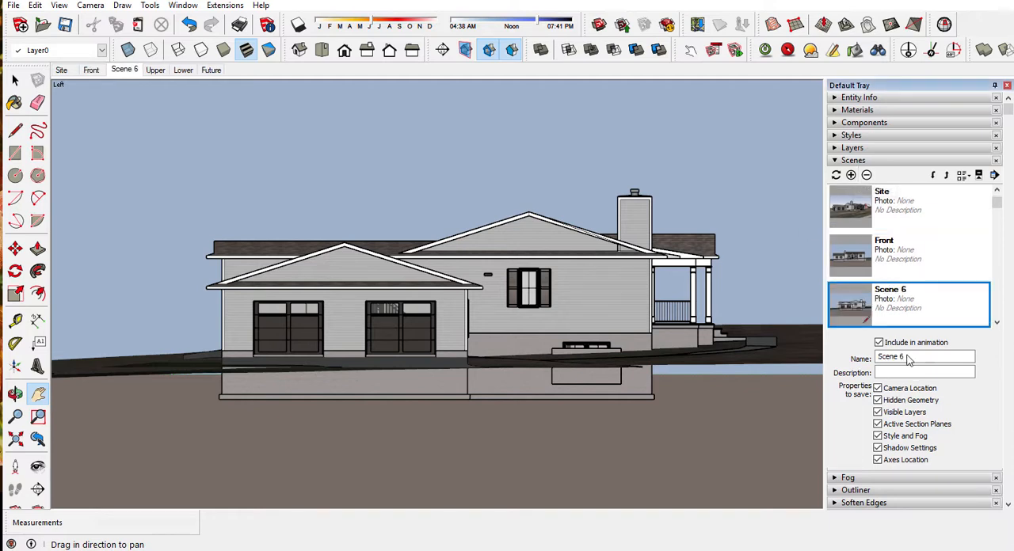
pyautogui.moveTo(908, 357); pyautogui.dragTo(810, 358)
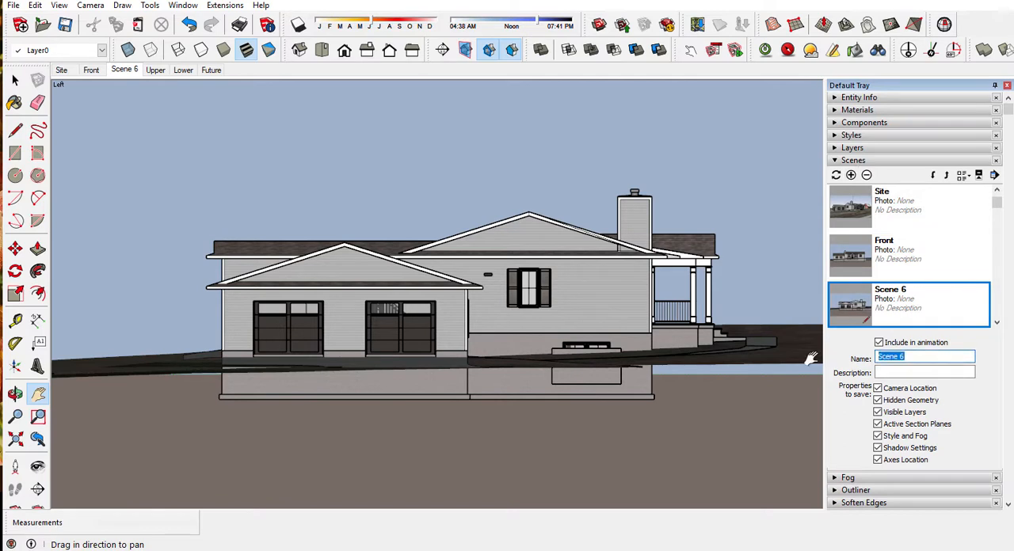
pyautogui.write('K')
pyautogui.click(886, 371)
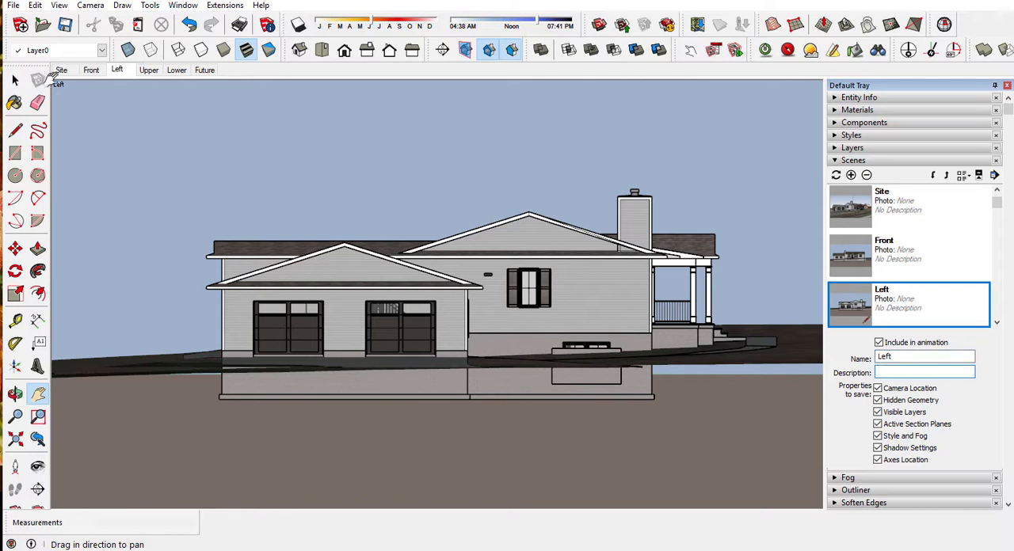
pyautogui.click(92, 70)
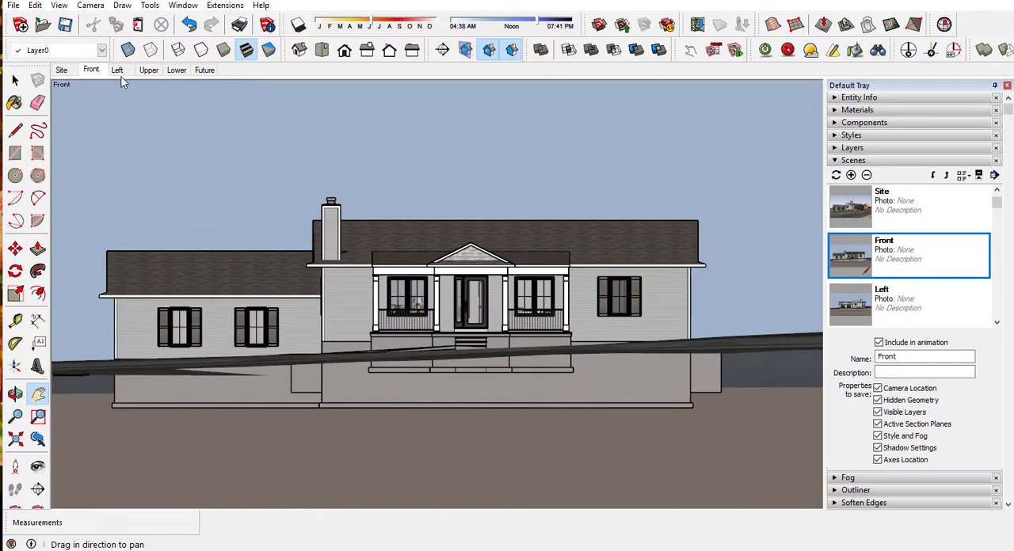
pyautogui.click(118, 70)
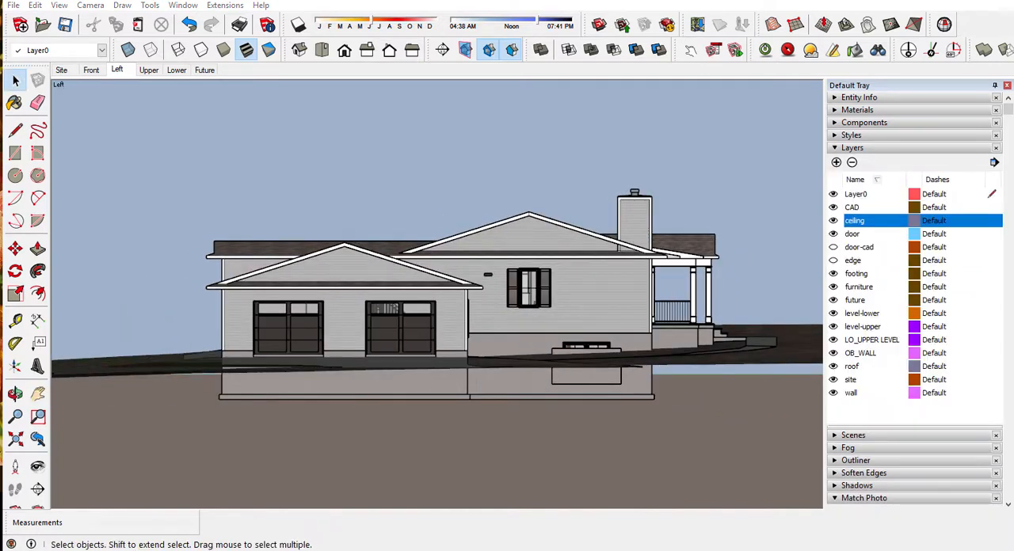
# Step: In the Upper scene, position the camera on the wood floor between sofa and dining table, facing the kitchen in the standard right view
pyautogui.click(149, 70)
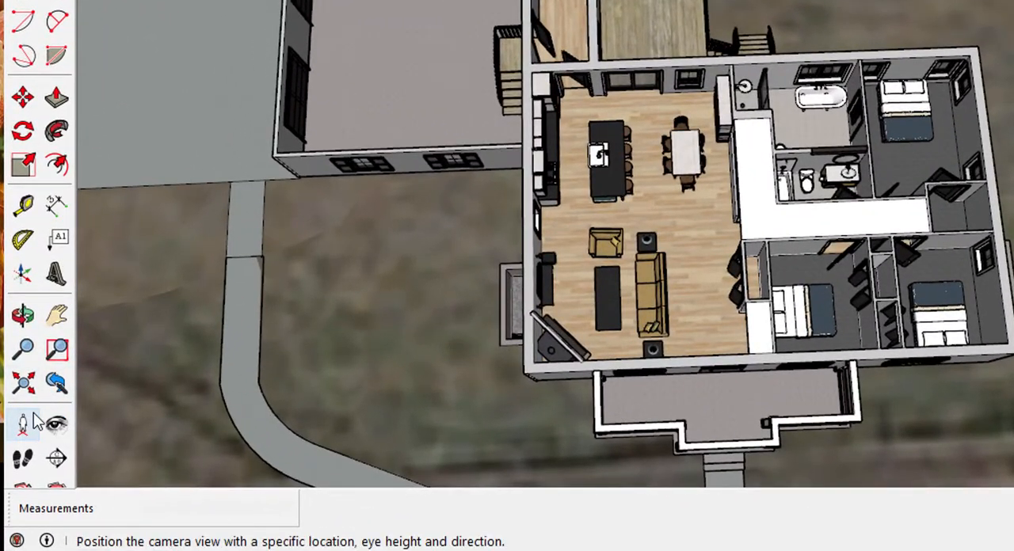
pyautogui.click(26, 425)
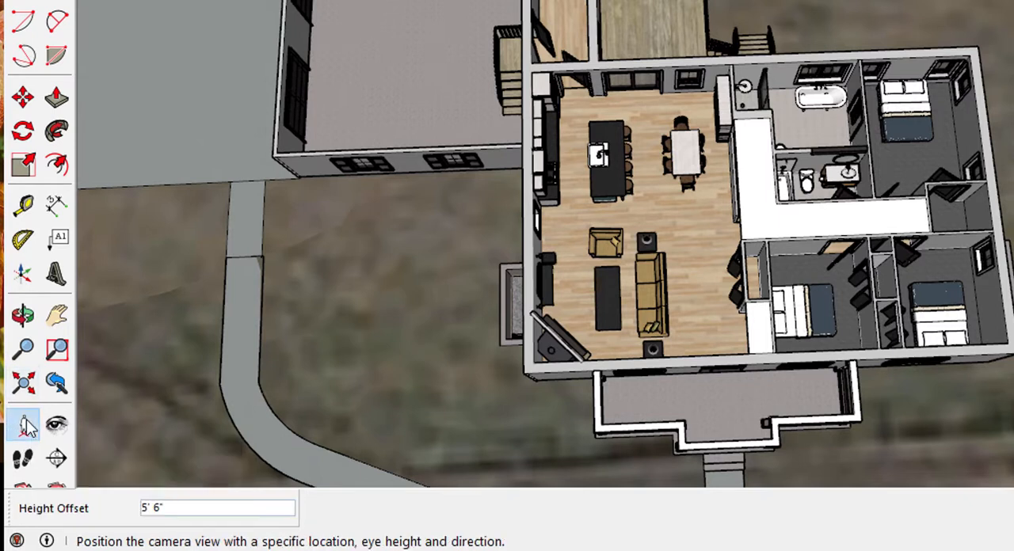
pyautogui.click(660, 212)
pyautogui.click(595, 210)
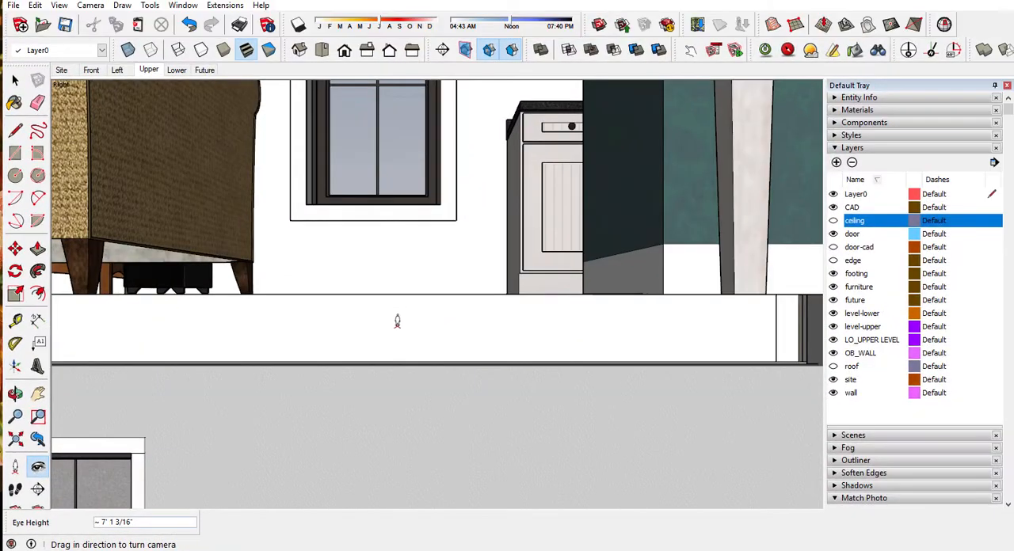
# Step: Switch the interior view to parallel projection, frame the kitchen wall and make the ceiling layer visible
pyautogui.click(90, 5)
pyautogui.click(127, 70)
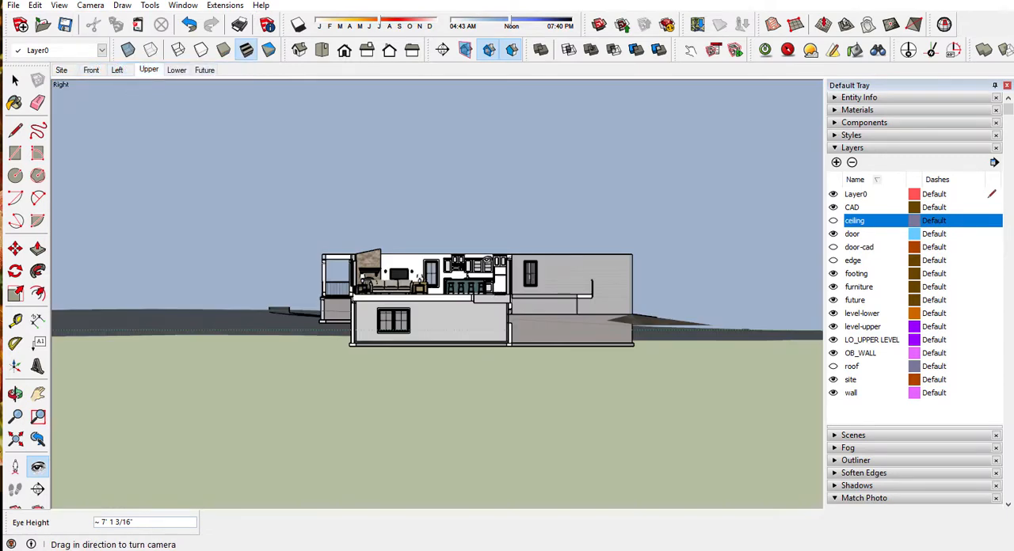
pyautogui.scroll(6, 484, 257)
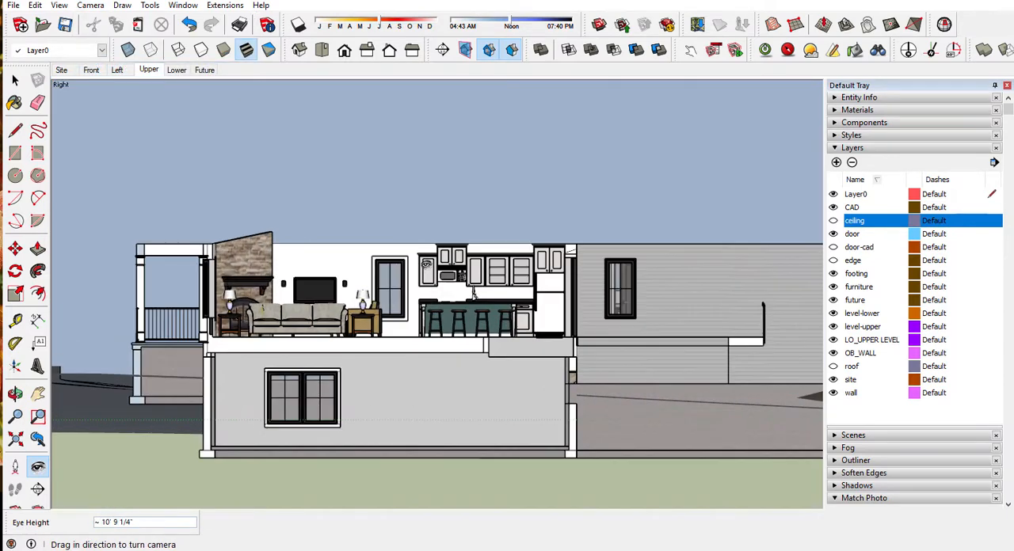
pyautogui.scroll(5, 474, 295)
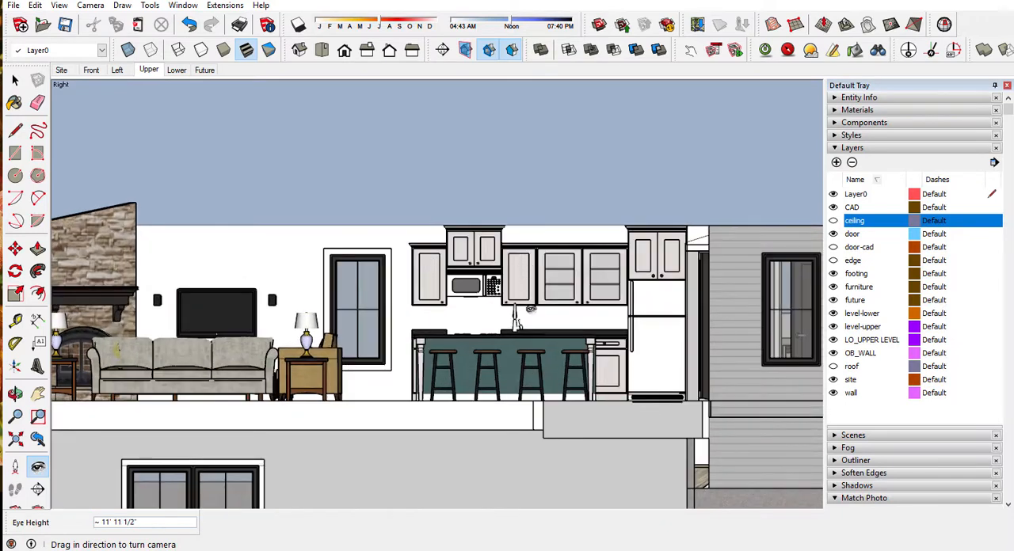
pyautogui.scroll(2, 509, 265)
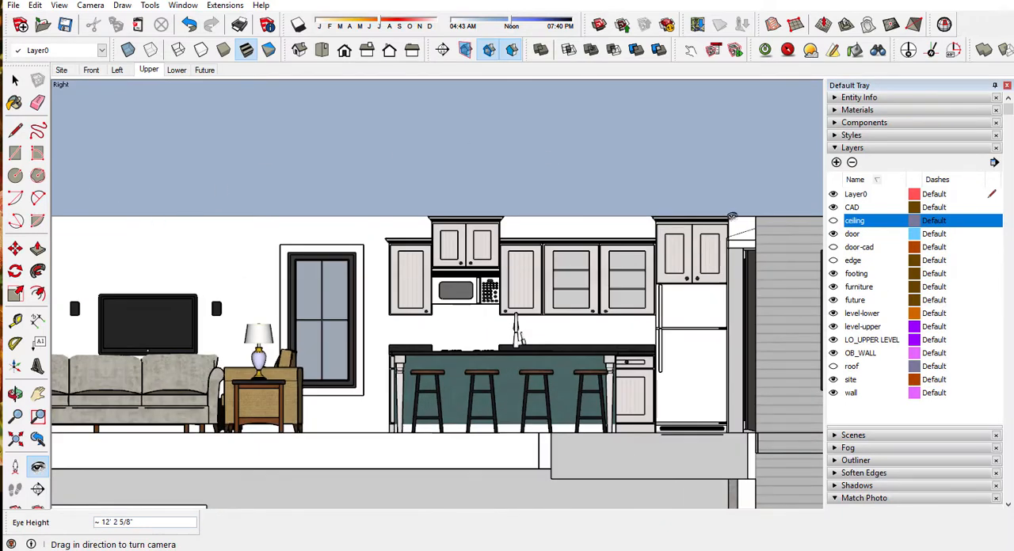
pyautogui.click(832, 221)
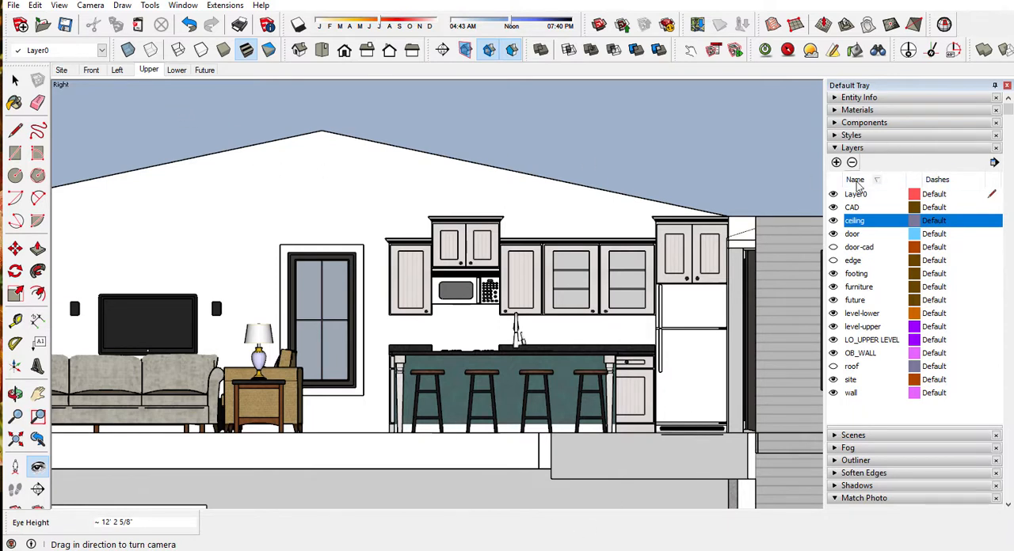
# Step: Save the current view as a scene named kitchen island, and hide the furniture layer
pyautogui.click(859, 437)
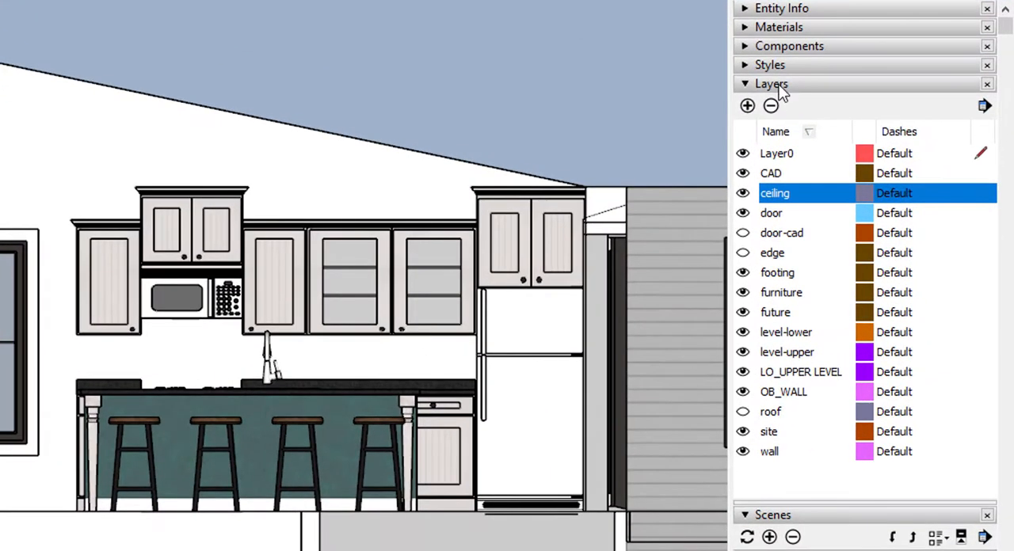
pyautogui.click(782, 87)
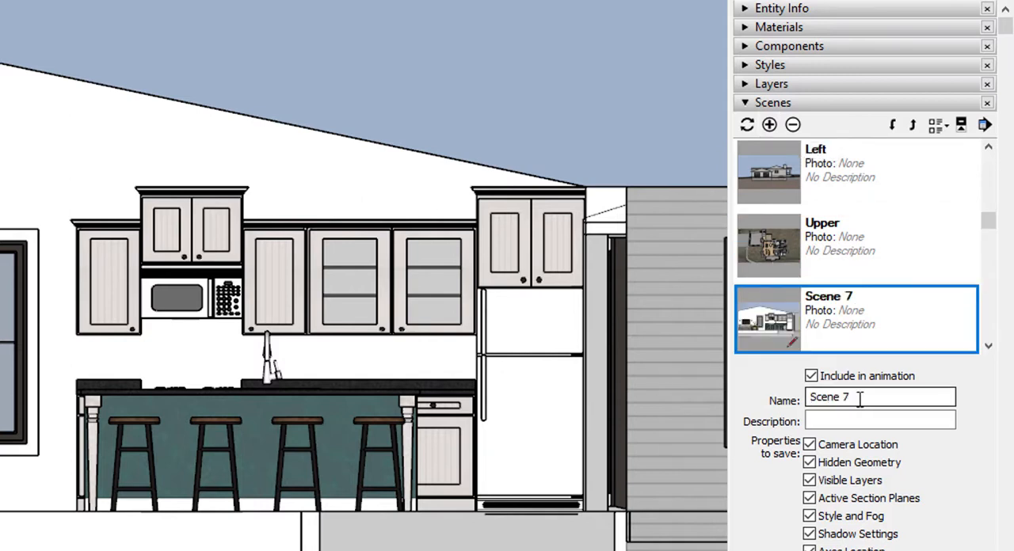
pyautogui.moveTo(861, 399); pyautogui.dragTo(729, 395)
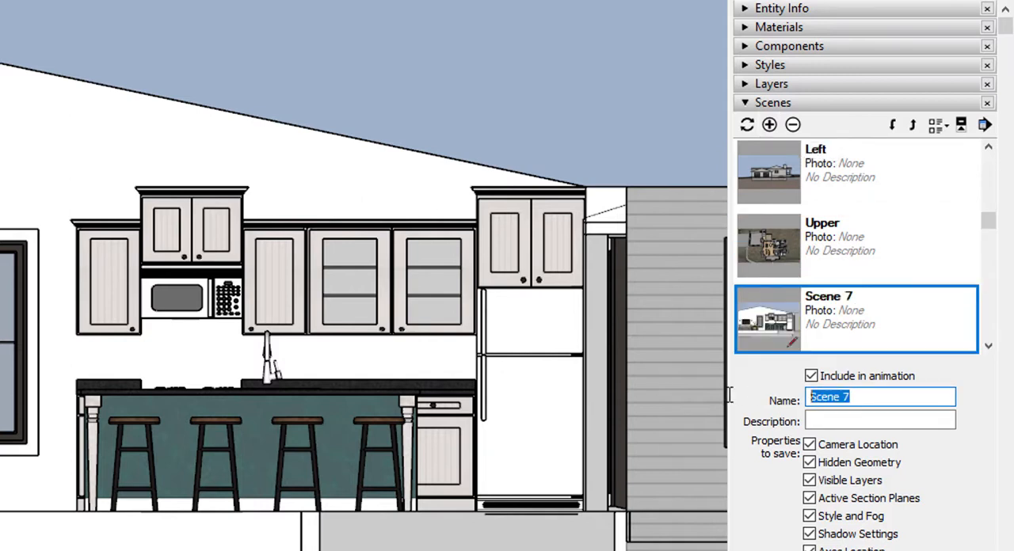
pyautogui.write('kitch')
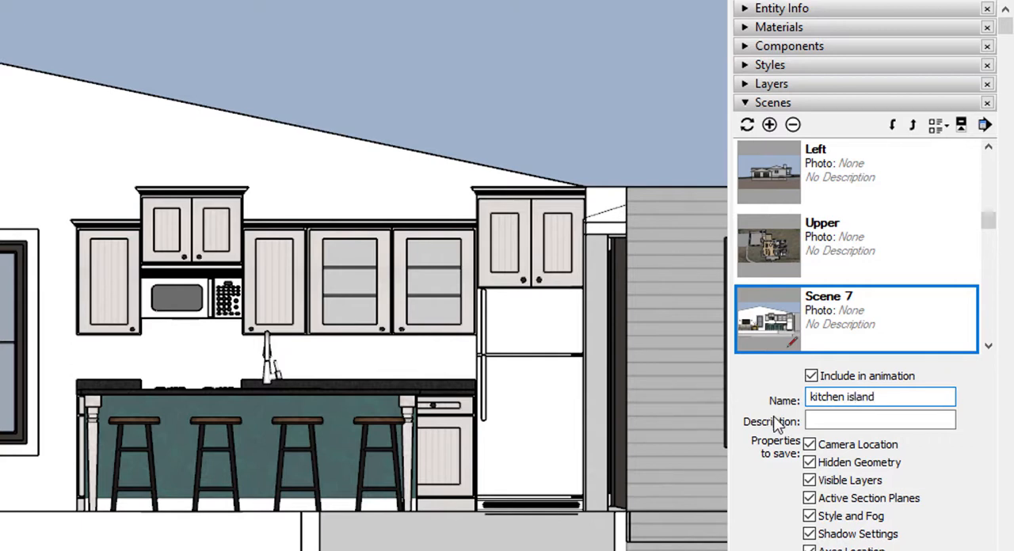
pyautogui.click(826, 421)
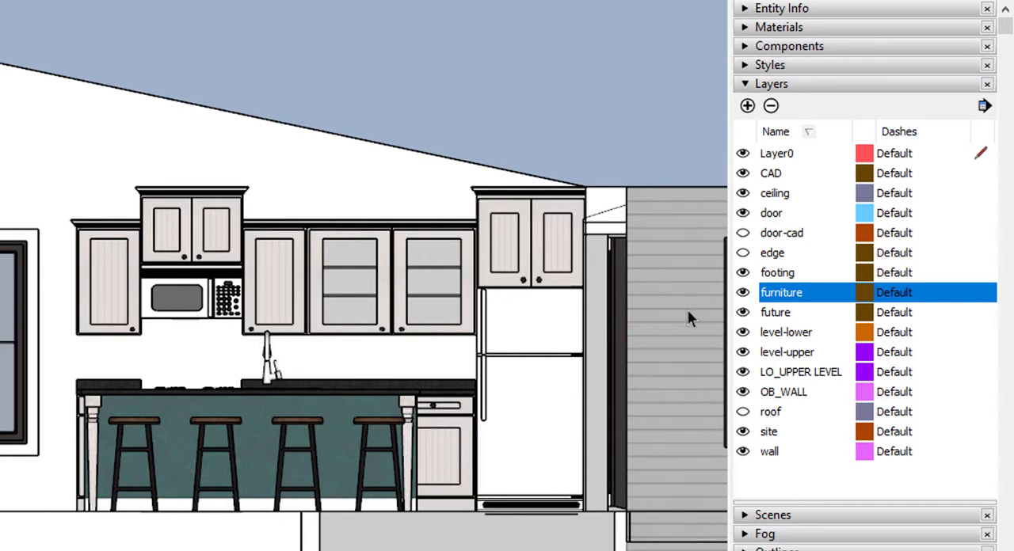
pyautogui.click(743, 293)
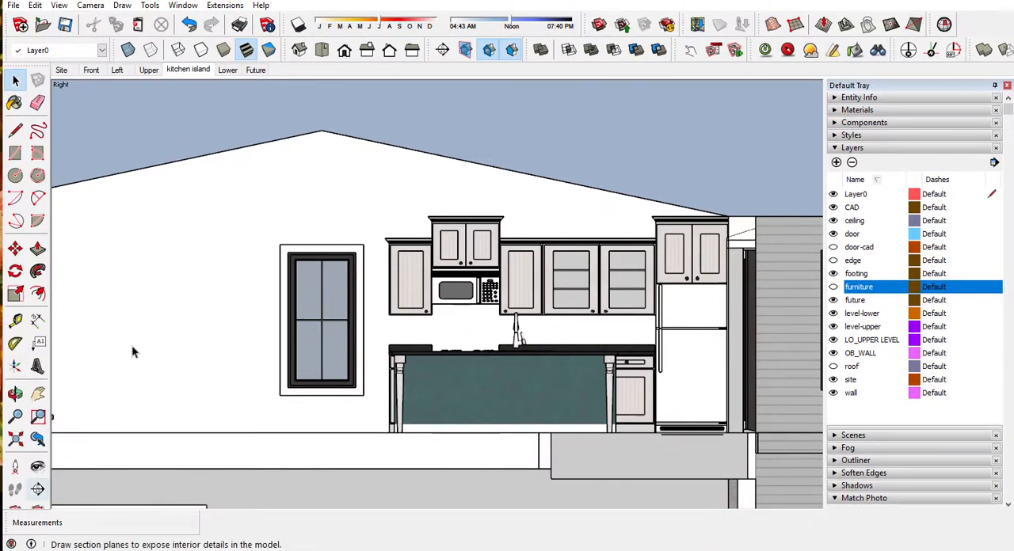
# Step: From the Upper scene, position the camera on the wood floor between the island and the wall cabinets, facing the cabinets in the right view
pyautogui.click(148, 70)
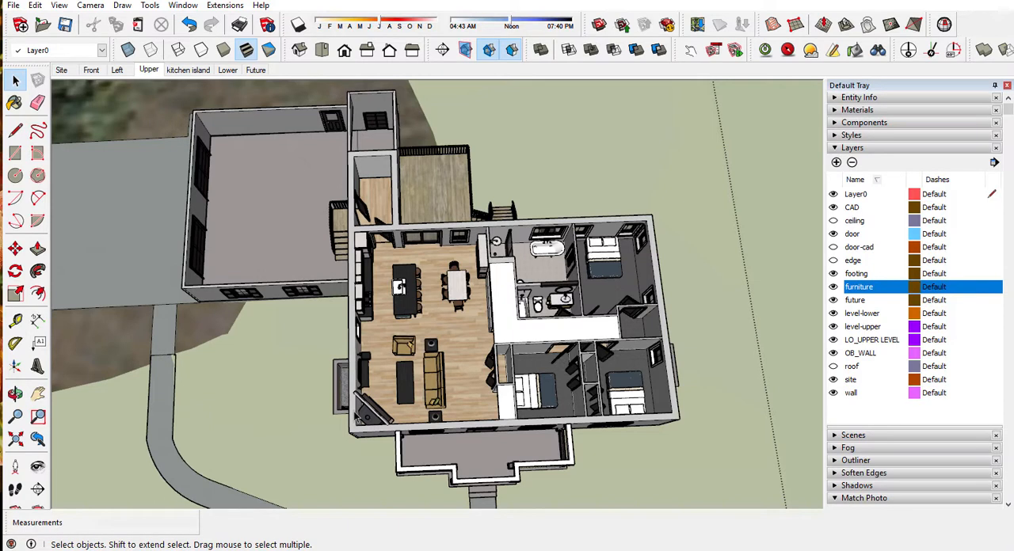
pyautogui.scroll(5, 398, 281)
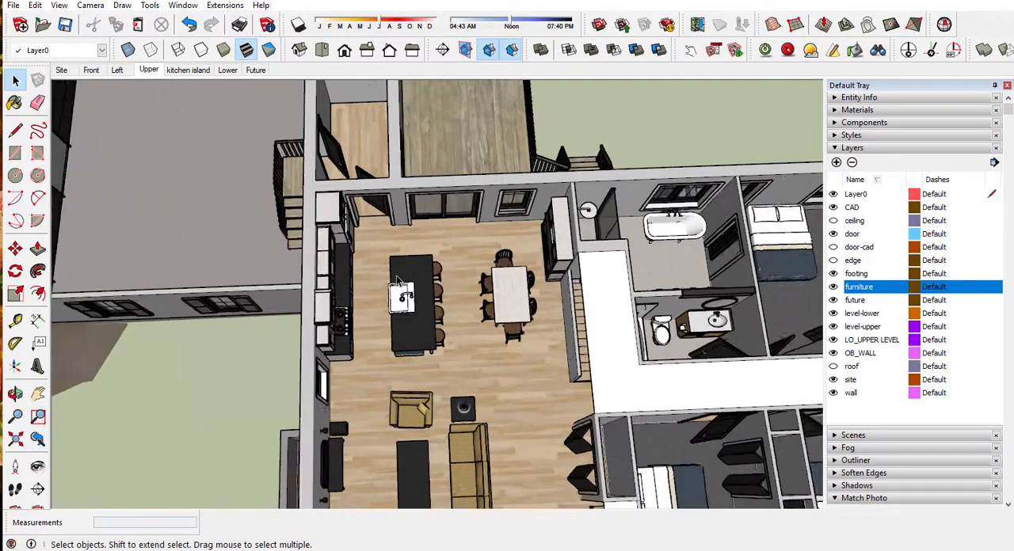
pyautogui.scroll(3, 399, 282)
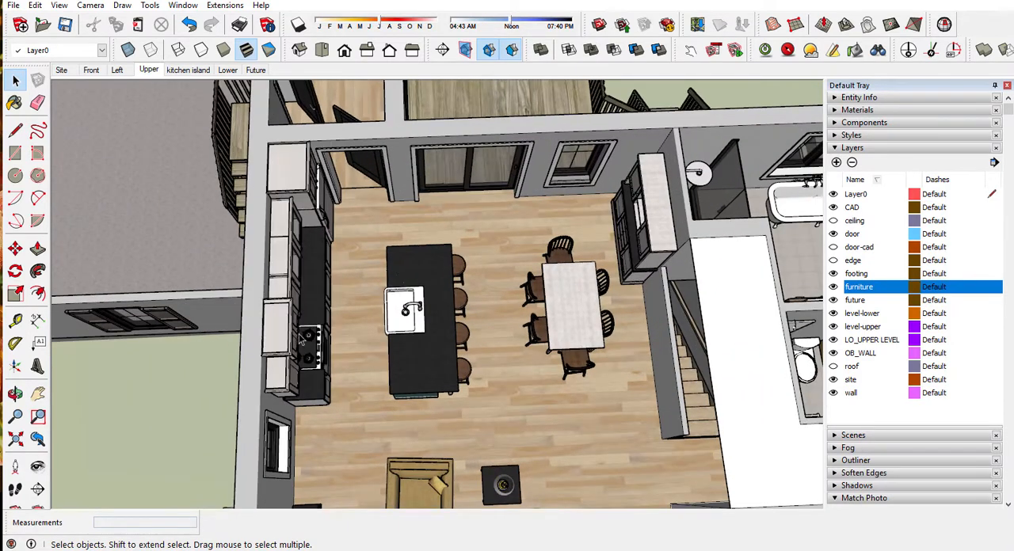
pyautogui.click(15, 467)
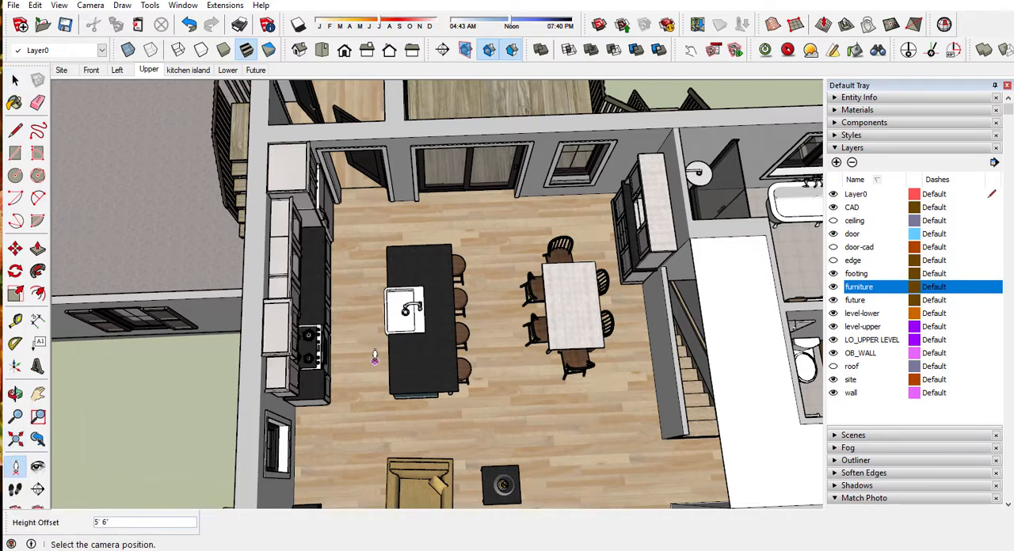
pyautogui.moveTo(373, 362); pyautogui.dragTo(343, 358)
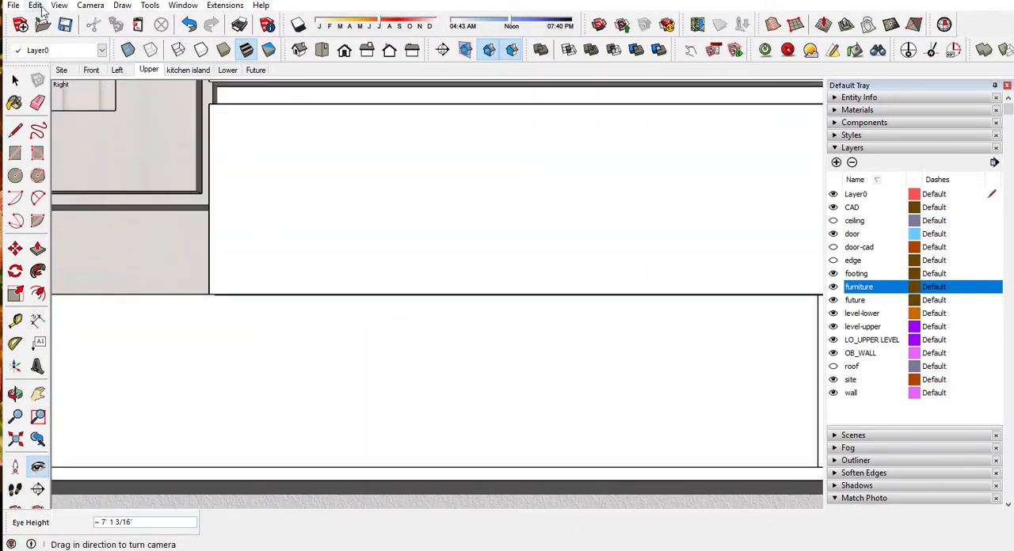
# Step: Switch the cabinet wall view to parallel projection, framed on the kitchen cabinets with the ceiling layer visible
pyautogui.click(87, 5)
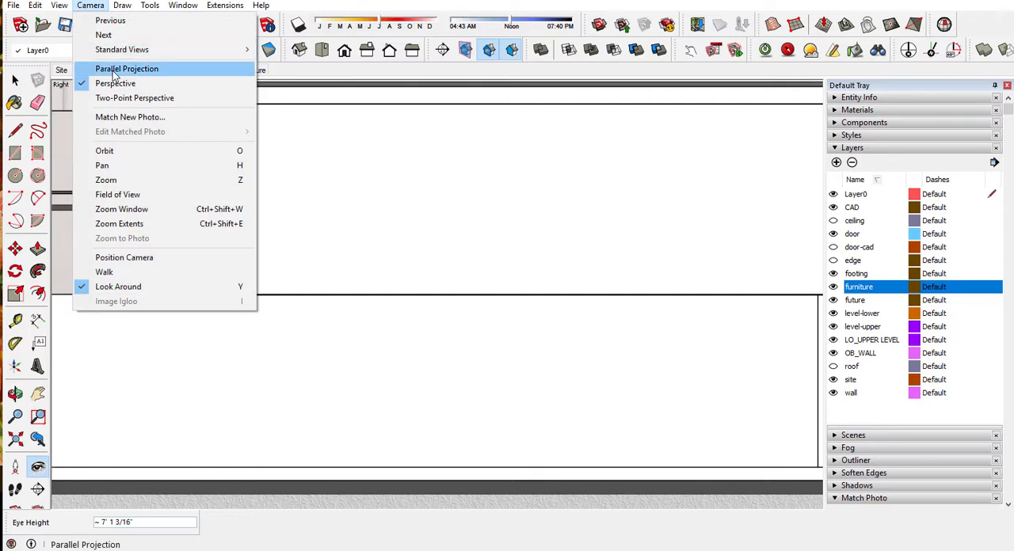
pyautogui.click(115, 69)
pyautogui.scroll(5, 457, 276)
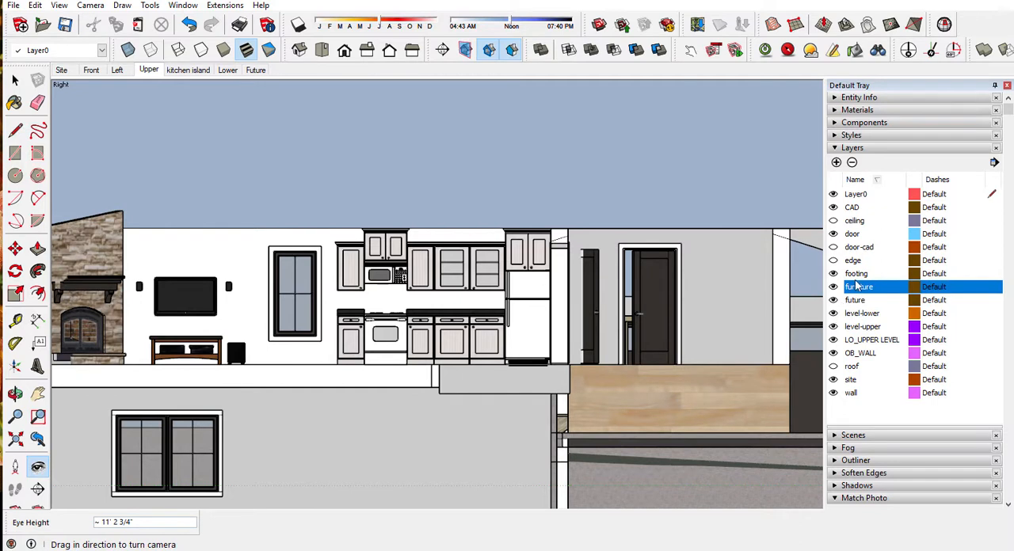
pyautogui.click(834, 221)
pyautogui.scroll(3, 337, 242)
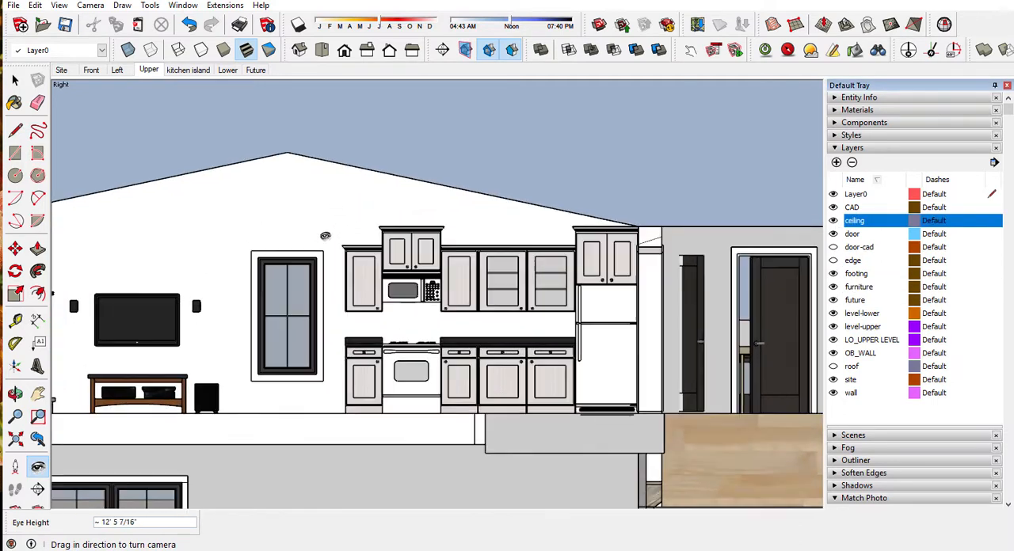
pyautogui.scroll(1, 452, 270)
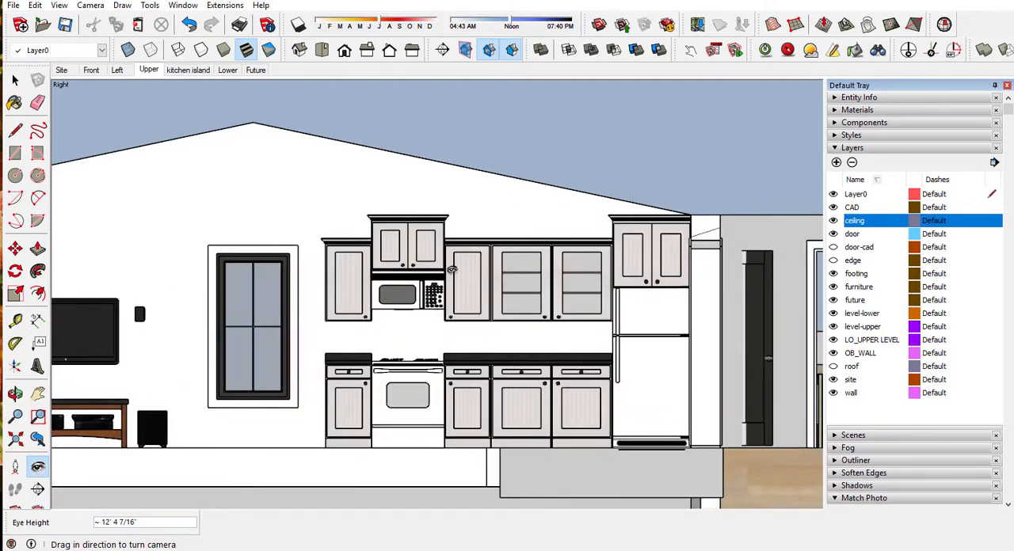
pyautogui.scroll(1, 434, 261)
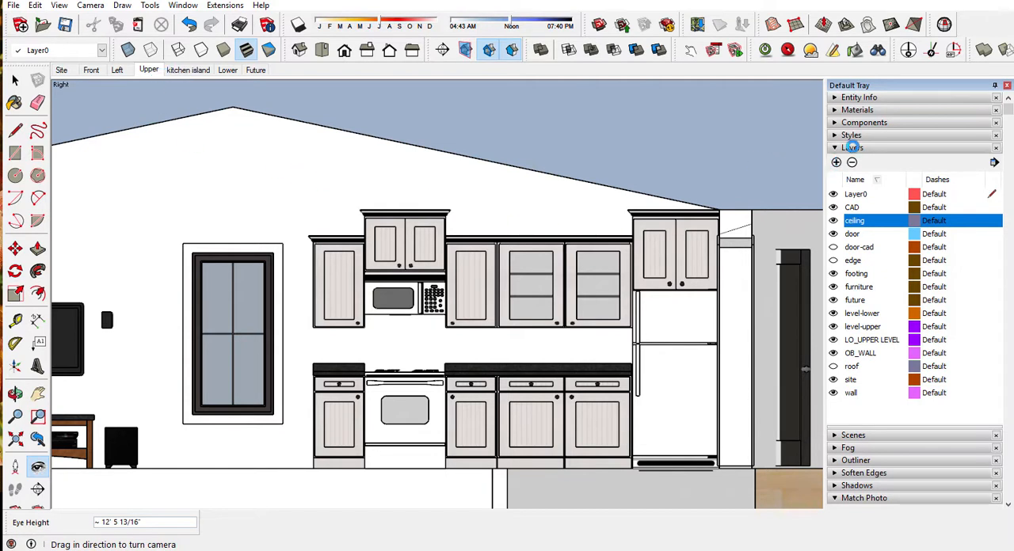
# Step: Add a scene named cabs for the cabinet wall and compare it with the kitchen island scene
pyautogui.click(853, 149)
pyautogui.click(851, 162)
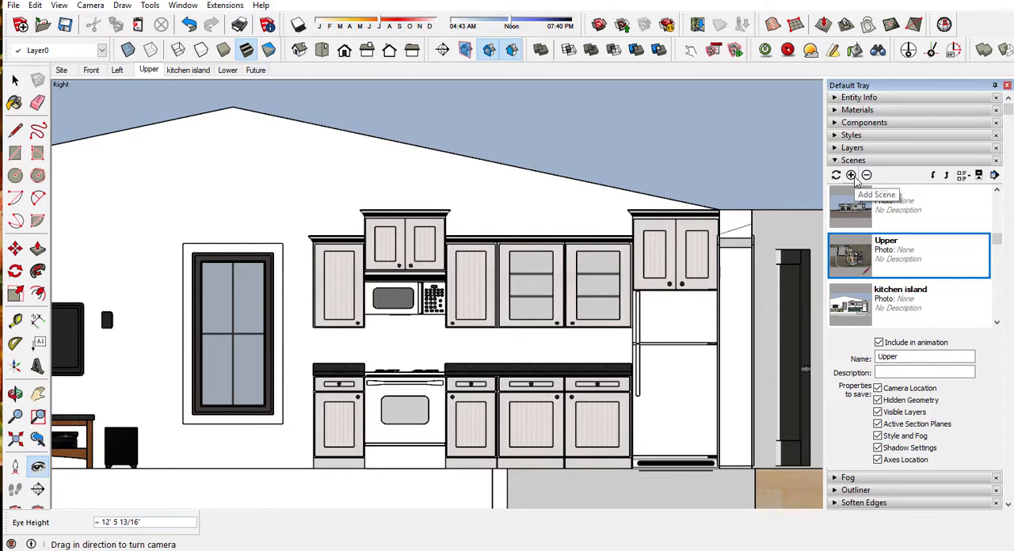
pyautogui.click(851, 175)
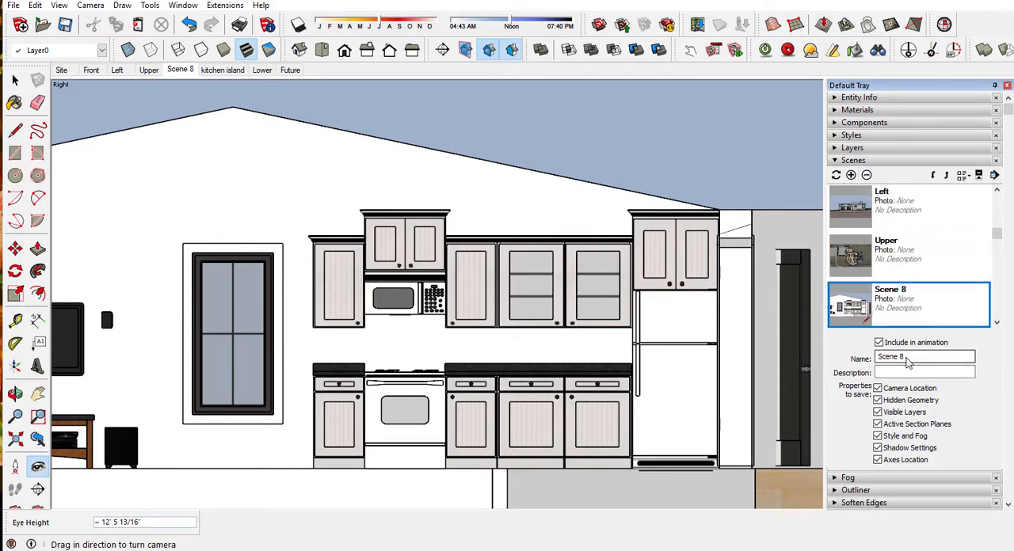
pyautogui.moveTo(910, 359); pyautogui.dragTo(803, 357)
pyautogui.write('cabs')
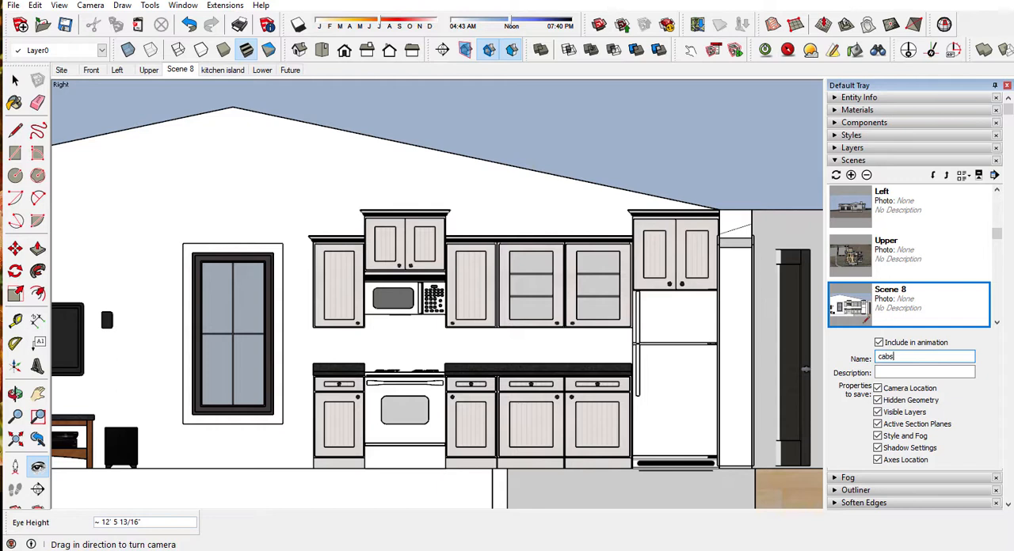
pyautogui.click(889, 373)
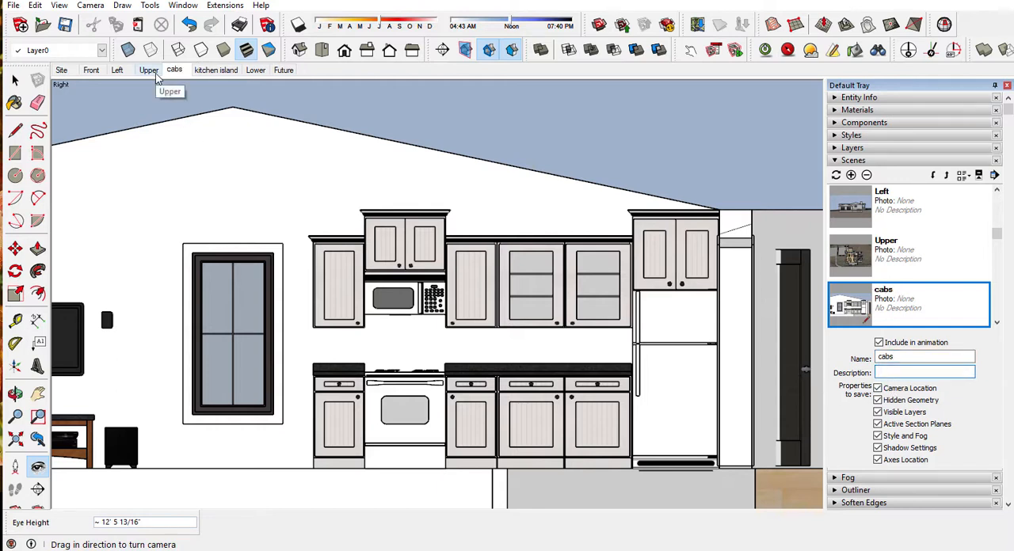
pyautogui.click(215, 70)
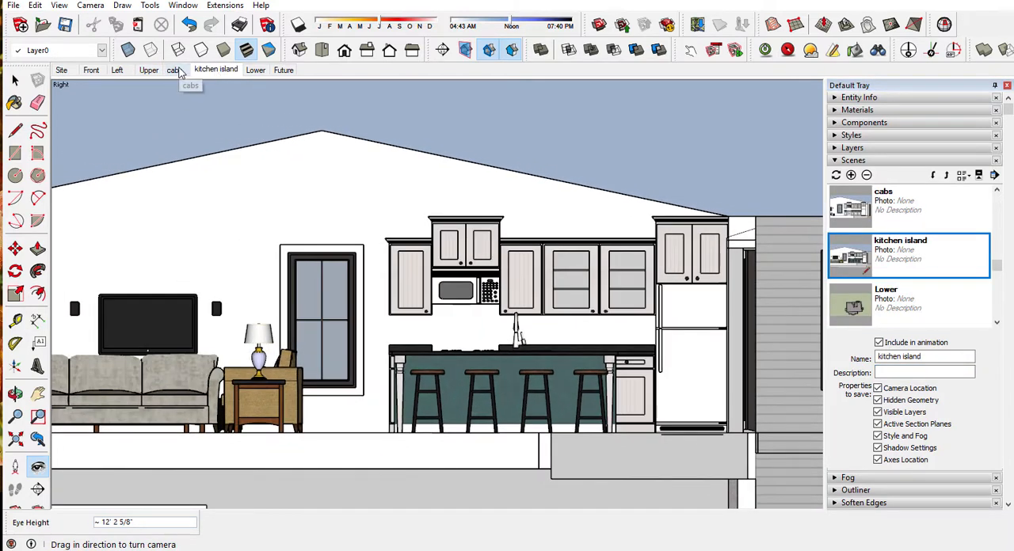
pyautogui.click(175, 70)
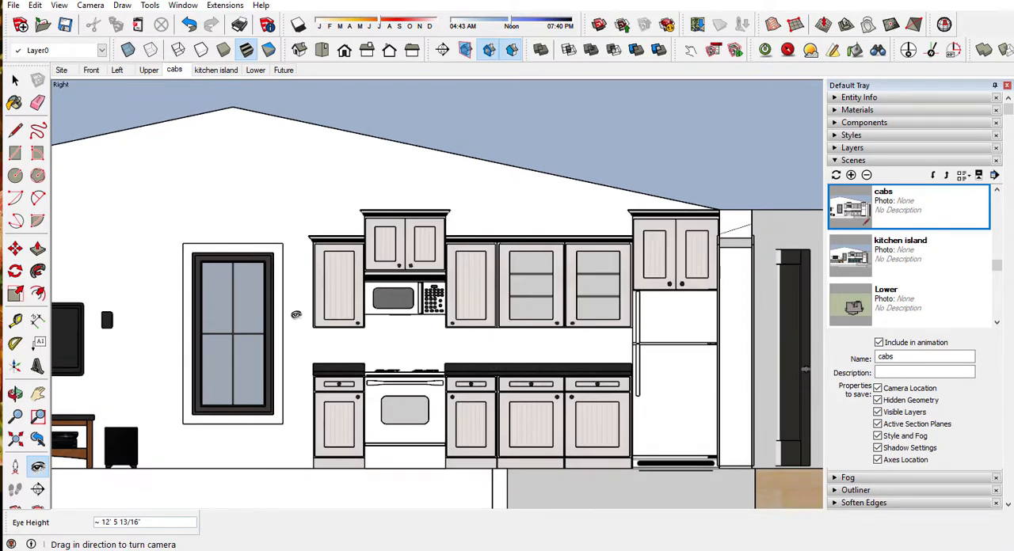
# Step: From the Upper scene, position the camera on the floor near the wall cabinets, facing away from them in the left view
pyautogui.click(149, 72)
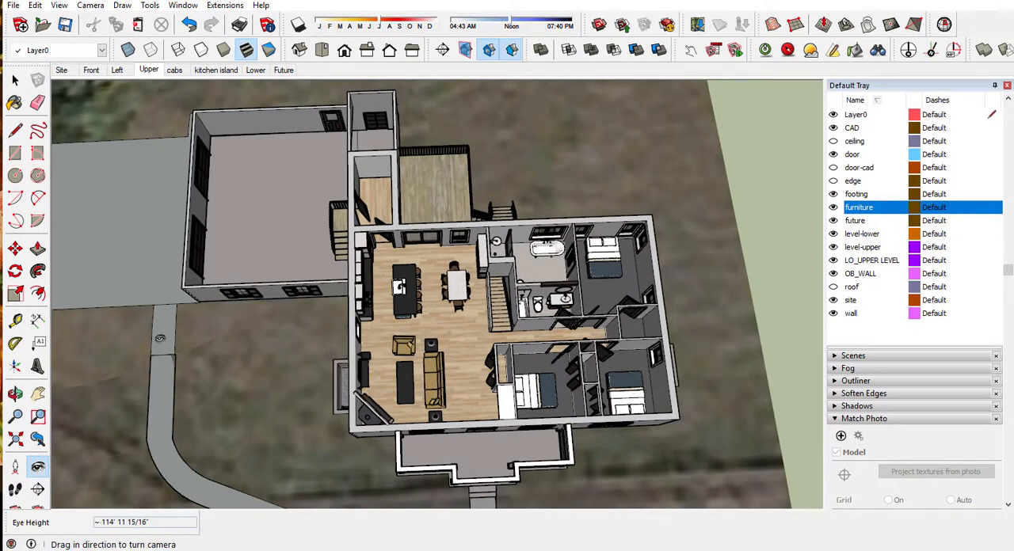
pyautogui.click(15, 468)
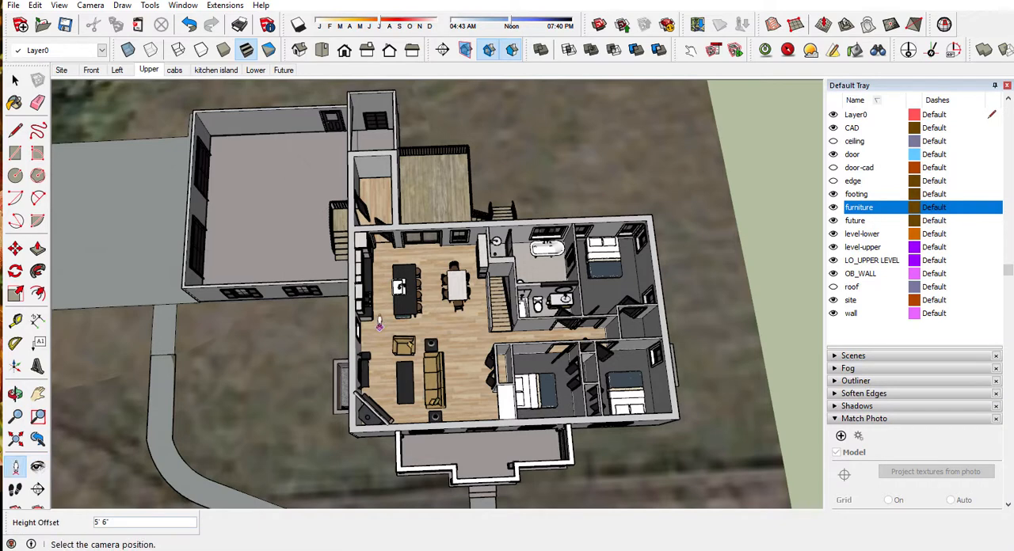
pyautogui.moveTo(378, 325); pyautogui.dragTo(394, 326)
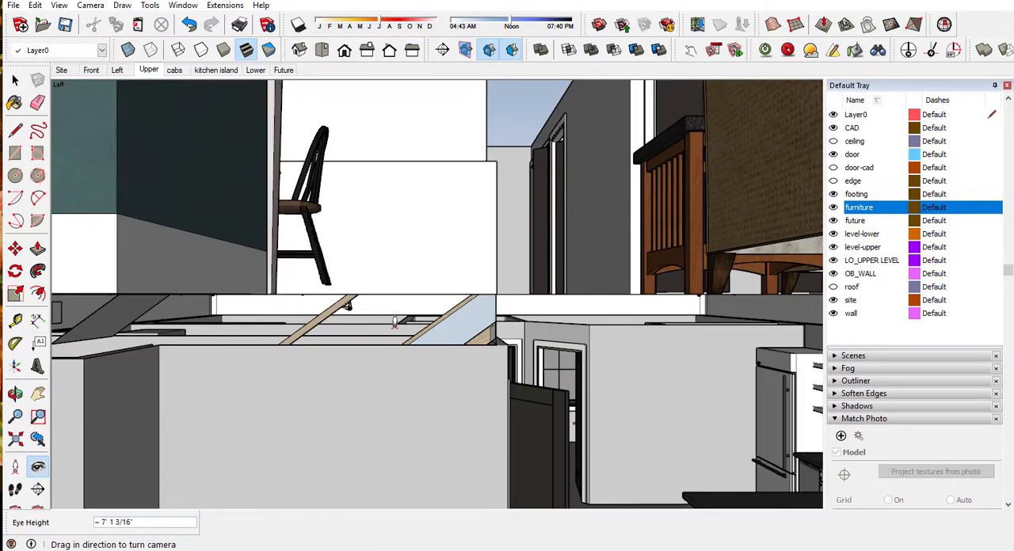
# Step: Switch the left view to parallel projection, with the furniture layer hidden and the ceiling layer visible
pyautogui.click(91, 5)
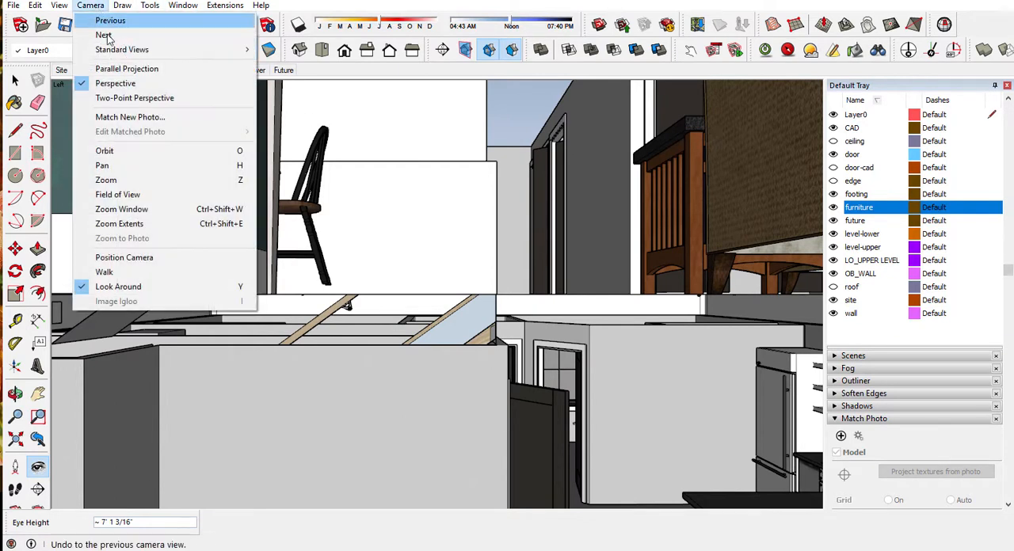
pyautogui.click(126, 69)
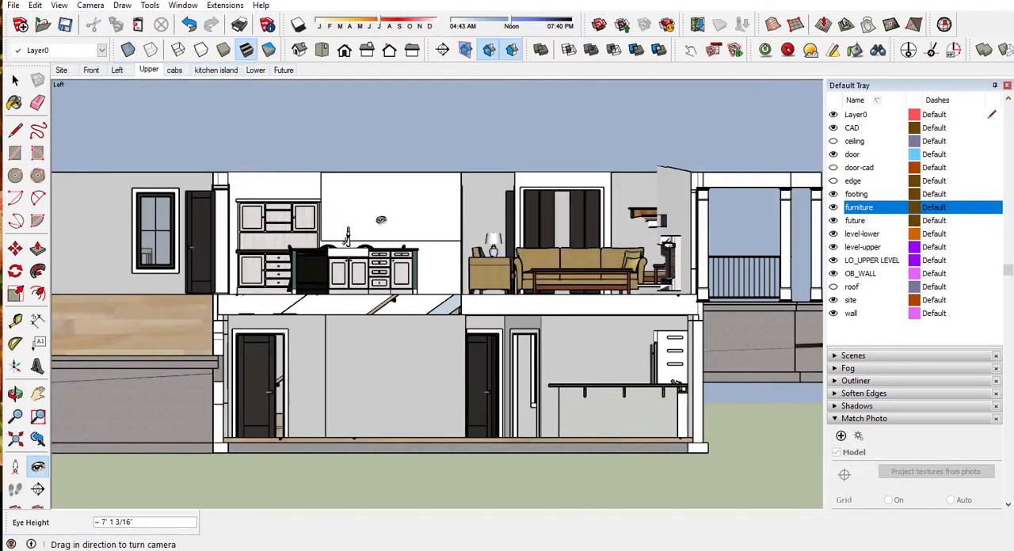
pyautogui.scroll(5, 382, 214)
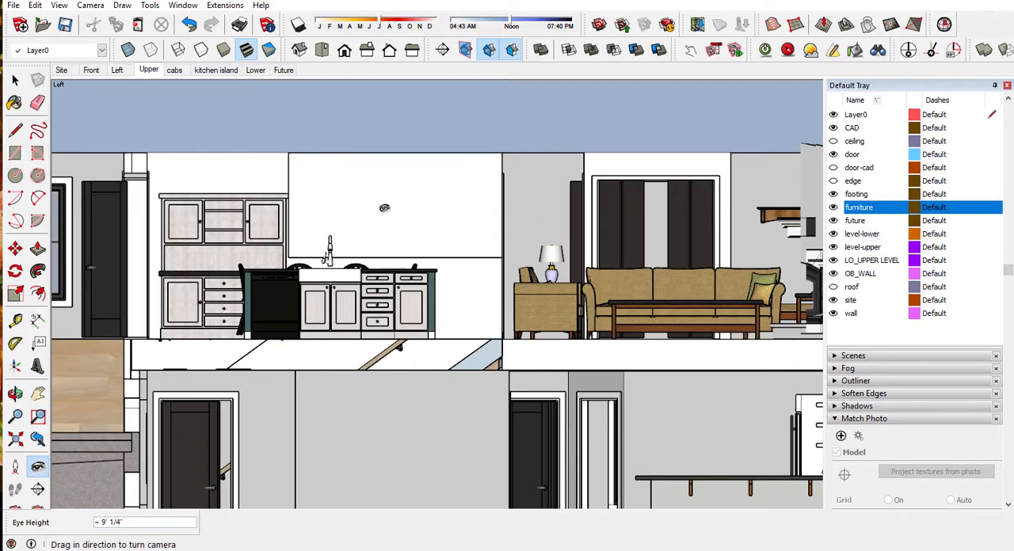
pyautogui.click(833, 207)
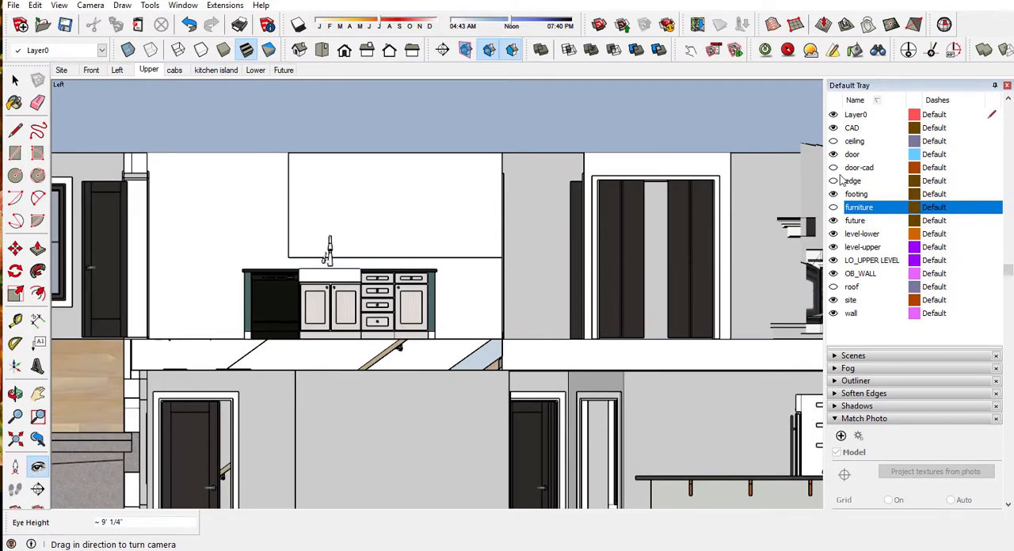
pyautogui.click(833, 141)
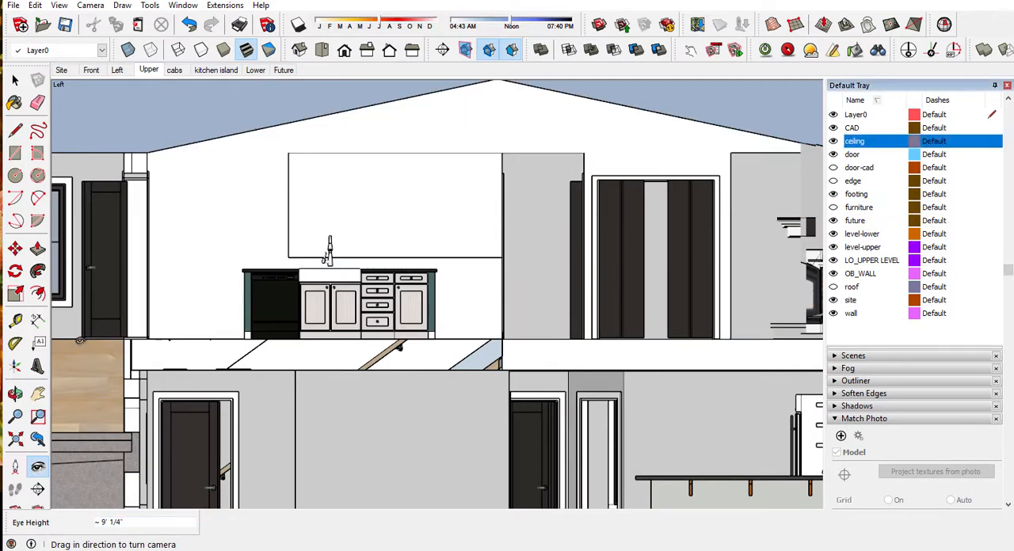
# Step: Frame the left view on the island's sink and base cabinets, keeping the adjoining wall and ceiling peak in view
pyautogui.click(37, 394)
pyautogui.moveTo(485, 254); pyautogui.dragTo(475, 336)
pyautogui.scroll(1, 268, 334)
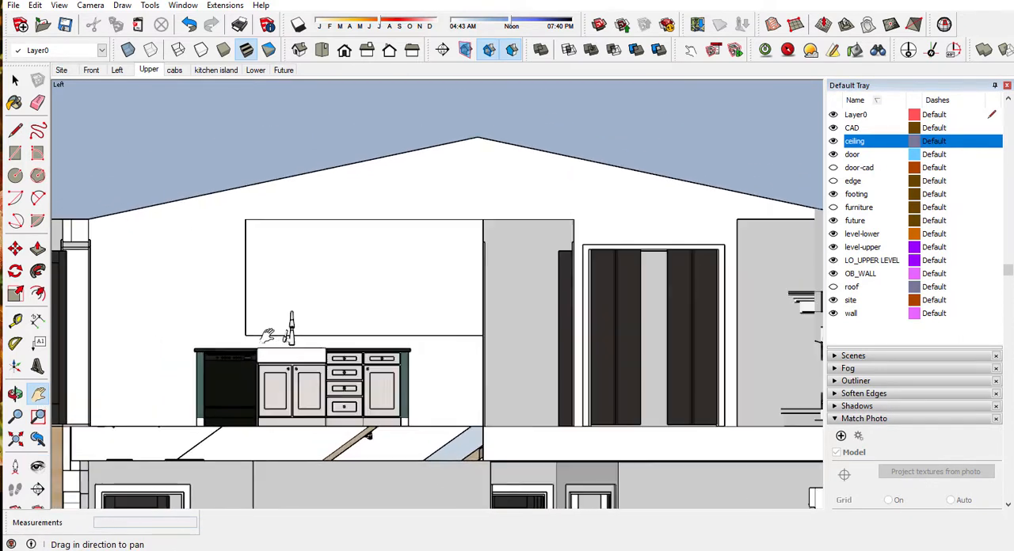
pyautogui.scroll(1, 267, 334)
pyautogui.scroll(1, 333, 323)
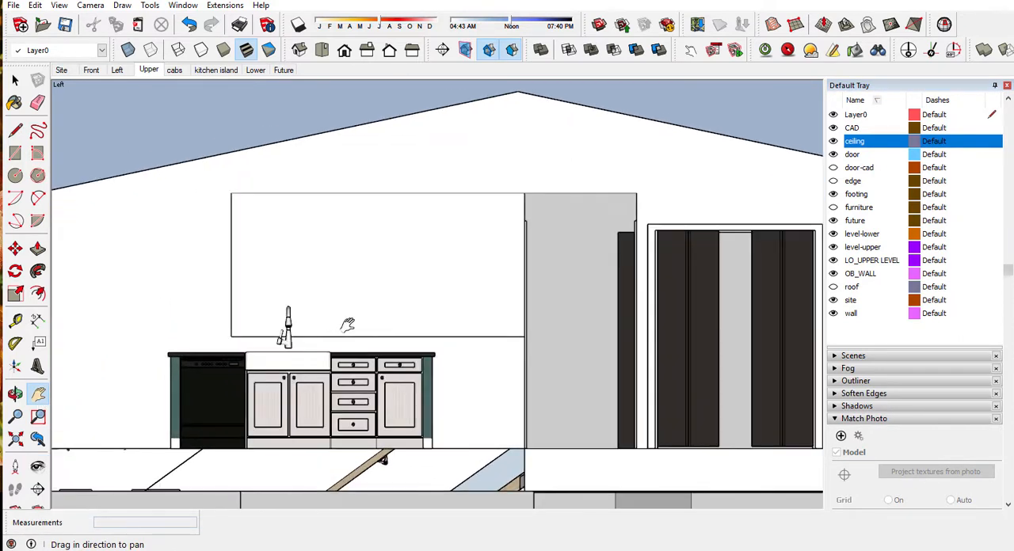
pyautogui.moveTo(385, 325); pyautogui.dragTo(380, 339)
# Step: Add a scene named island cabs for this view and review the cabs and kitchen island scenes
pyautogui.click(865, 149)
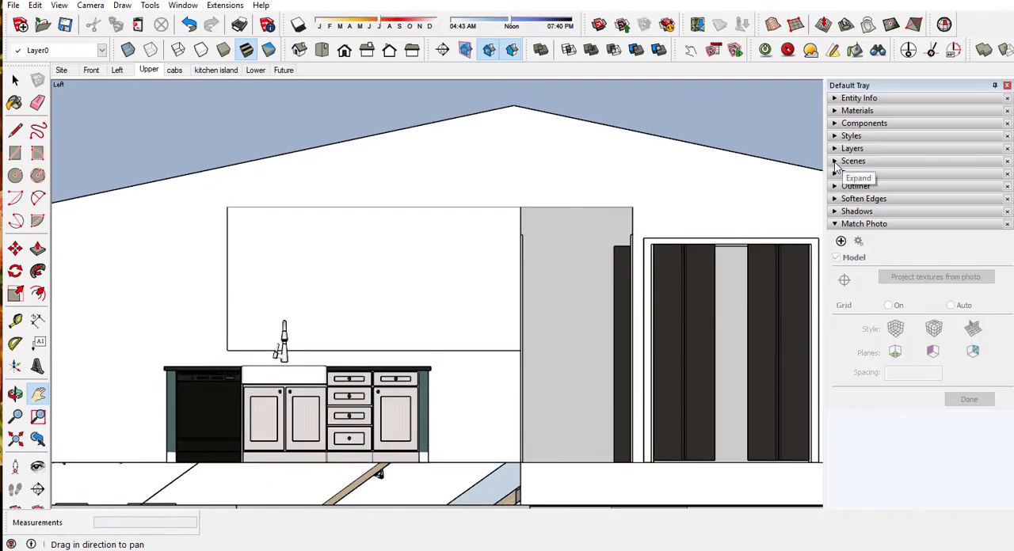
pyautogui.click(837, 162)
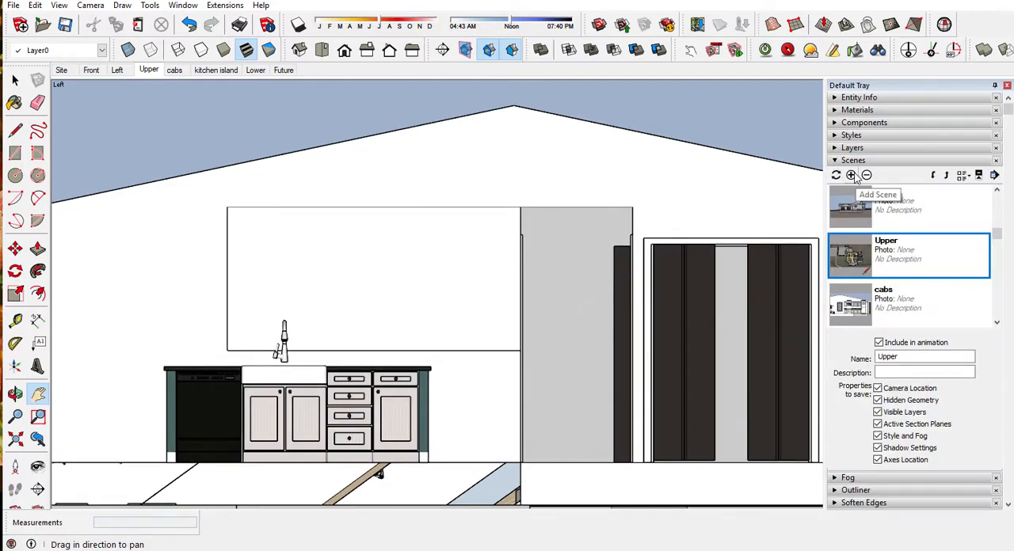
pyautogui.click(852, 175)
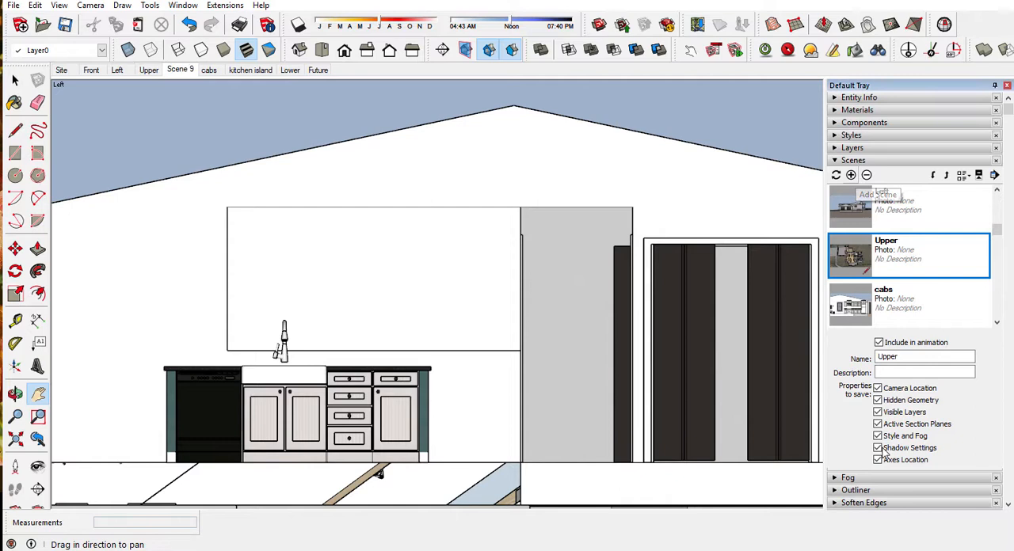
pyautogui.tripleClick(911, 358)
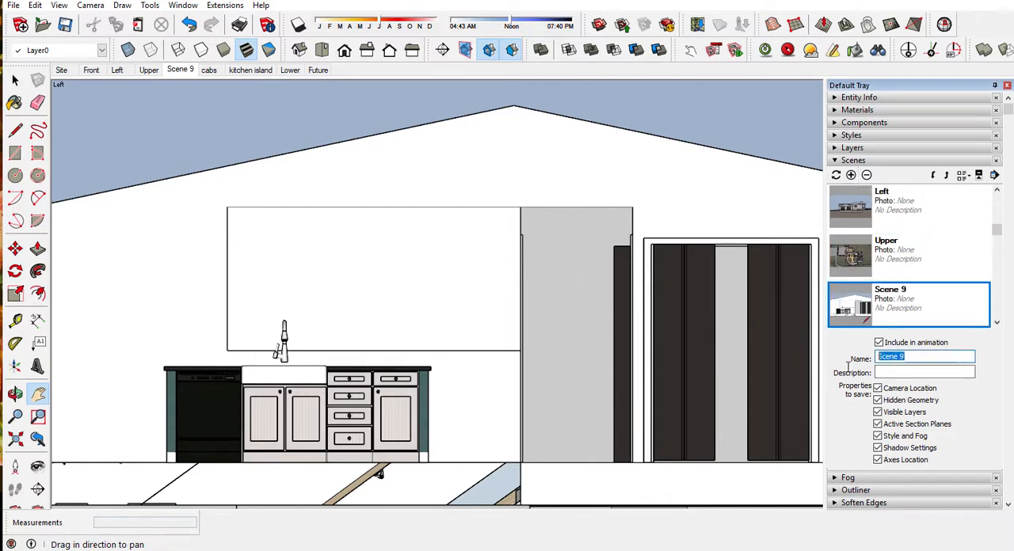
pyautogui.press('BackSpace')
pyautogui.click(909, 371)
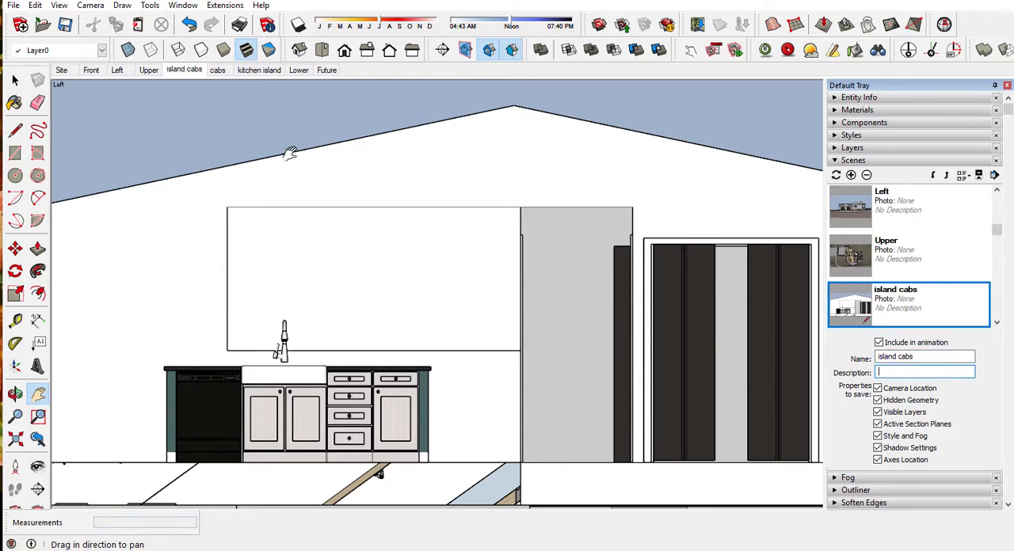
pyautogui.click(226, 71)
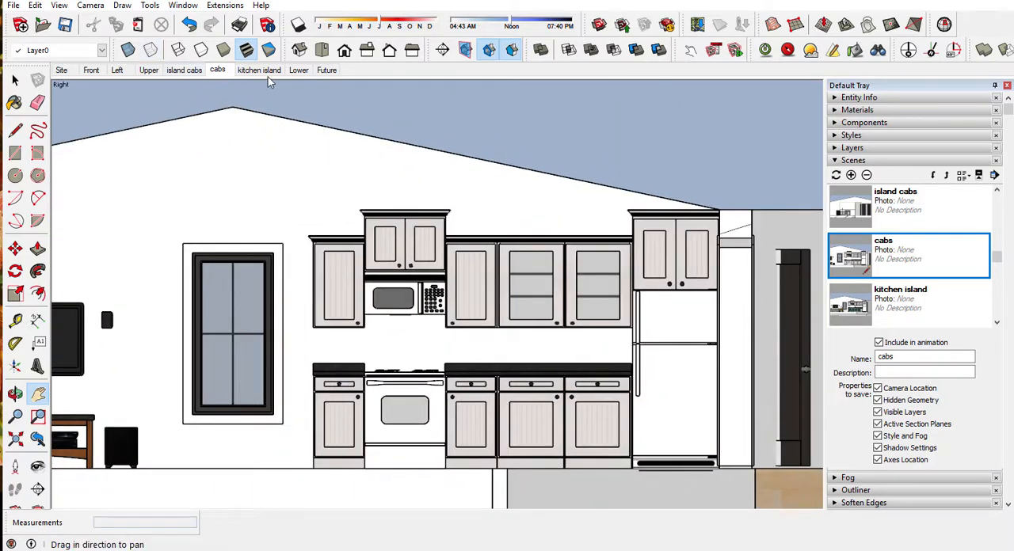
pyautogui.click(260, 69)
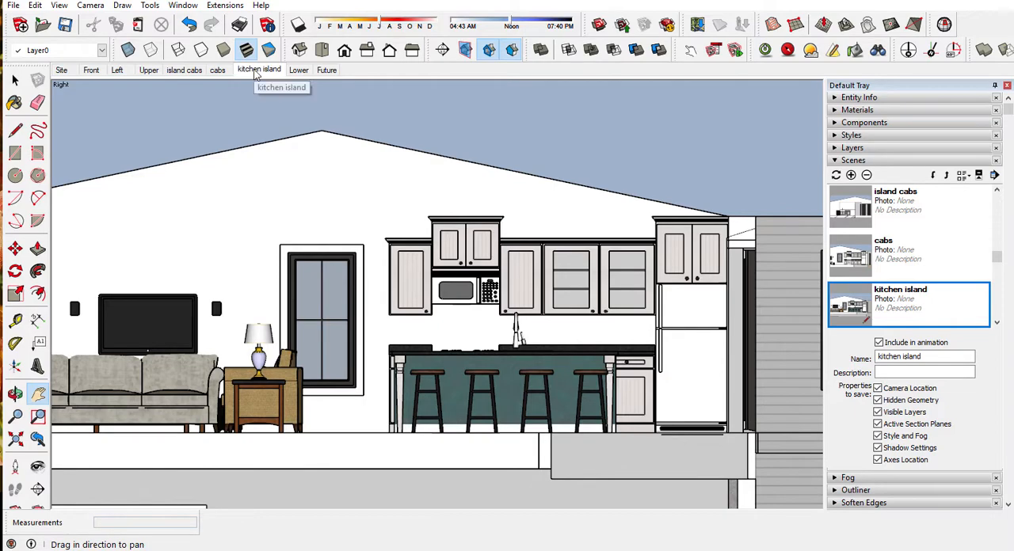
# Step: From the Upper scene, place a horizontal section plane on top of the house wall and name it Plan
pyautogui.click(149, 71)
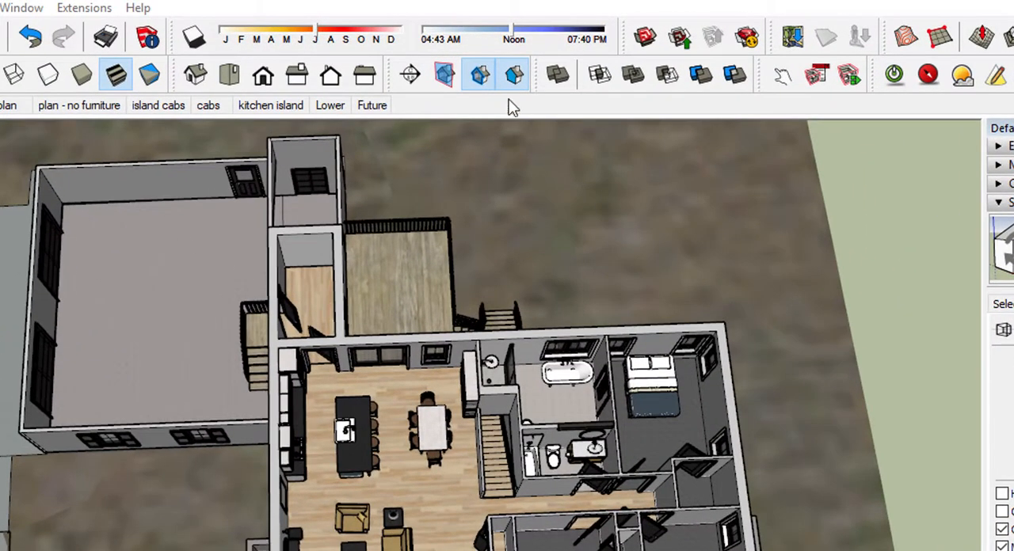
pyautogui.click(412, 75)
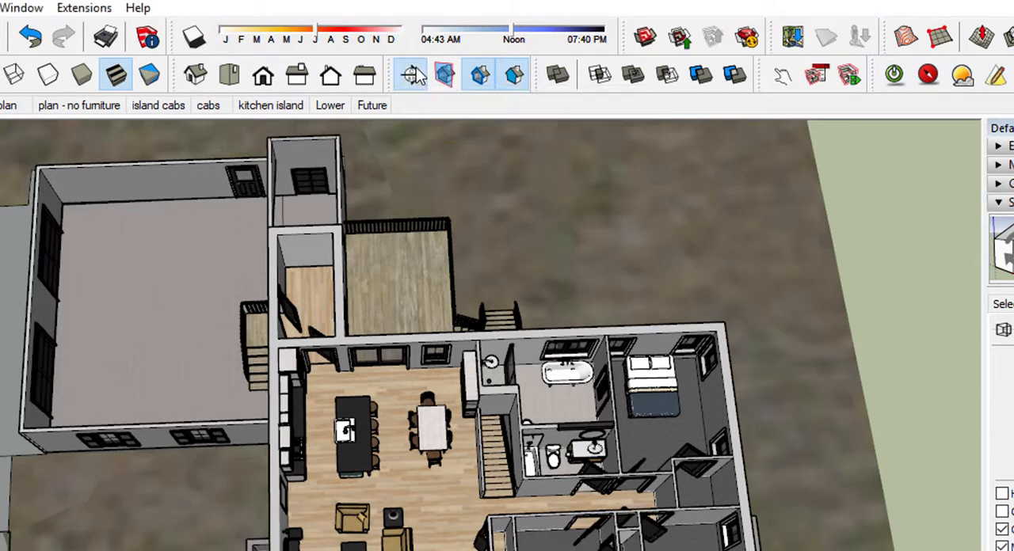
pyautogui.click(343, 314)
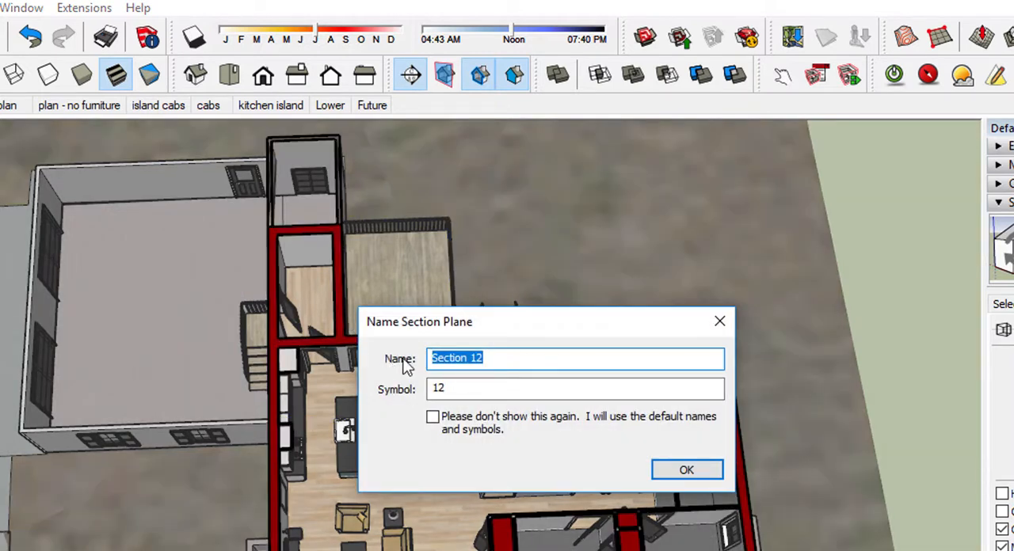
pyautogui.write('P')
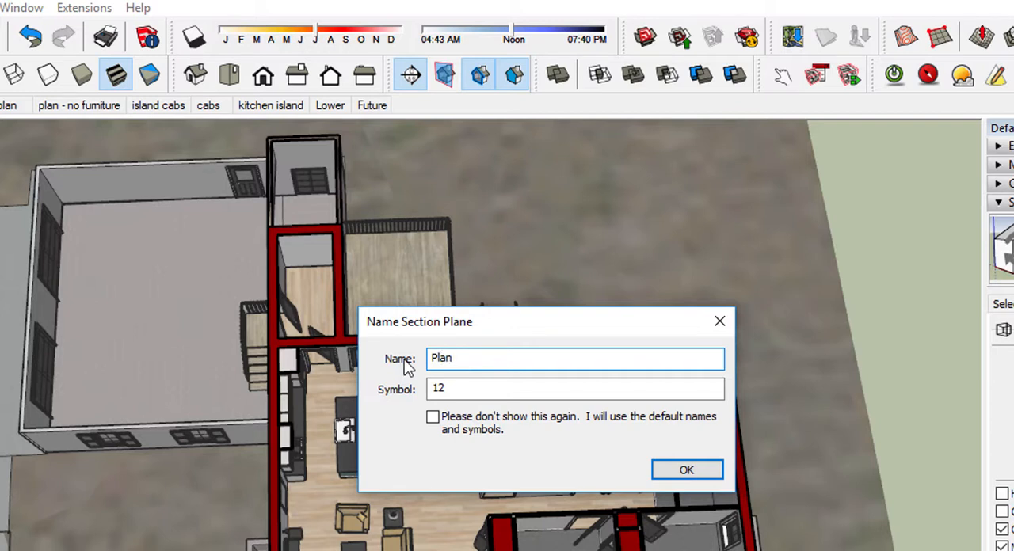
pyautogui.write('lan')
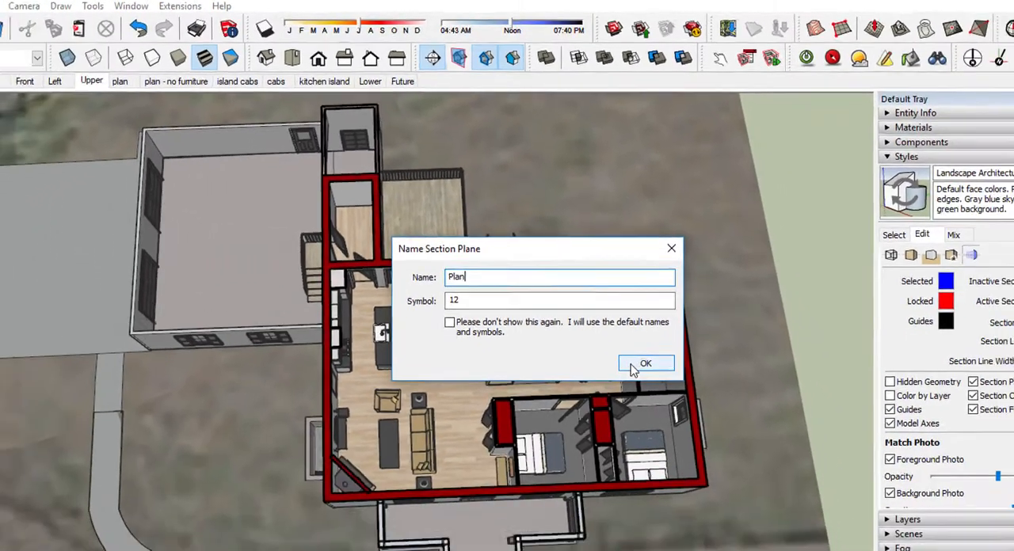
pyautogui.click(638, 365)
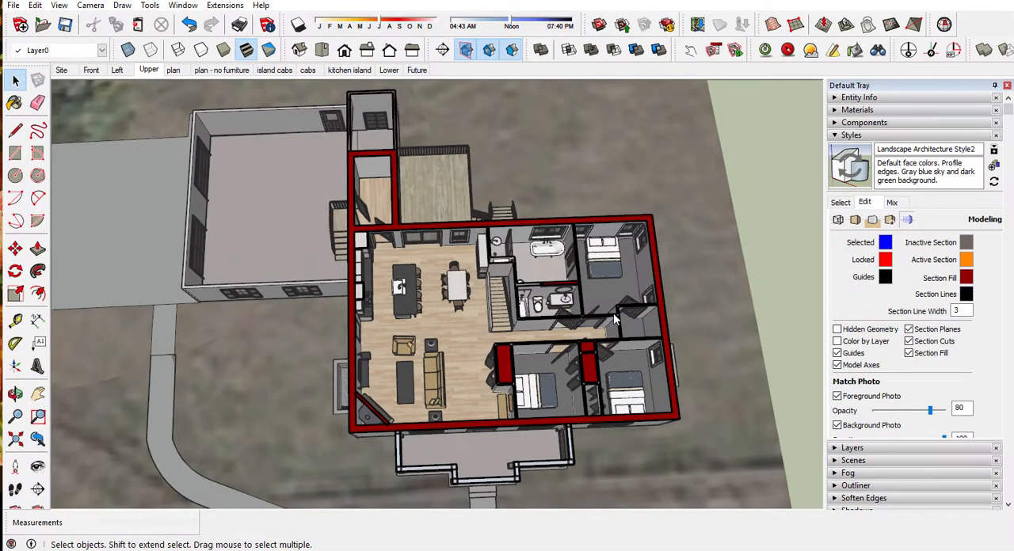
# Step: Move the Plan section plane down 4' so it cuts through the upper-level walls
pyautogui.scroll(-2, 616, 318)
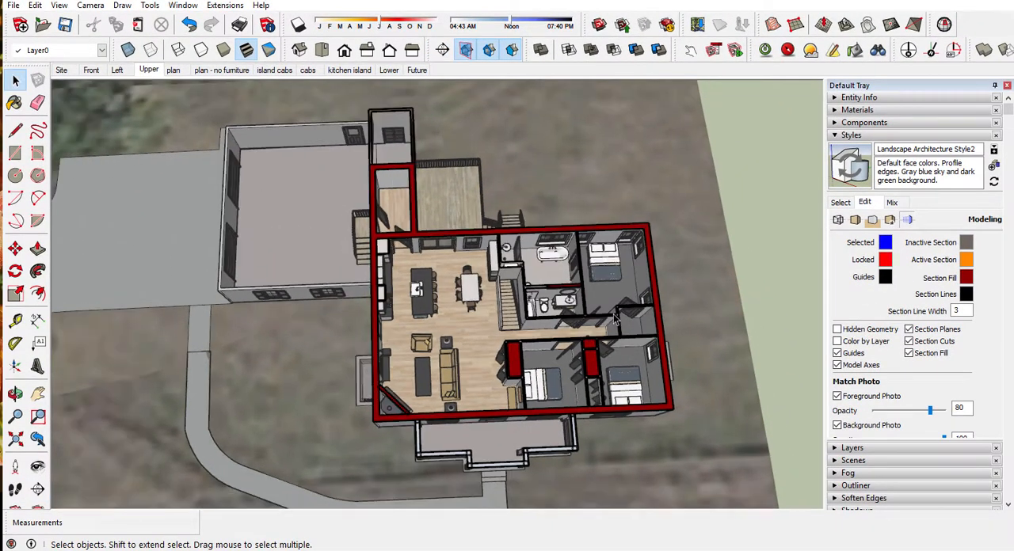
pyautogui.scroll(-5, 412, 348)
pyautogui.moveTo(427, 345); pyautogui.dragTo(600, 309, button='middle')
pyautogui.scroll(-5, 599, 308)
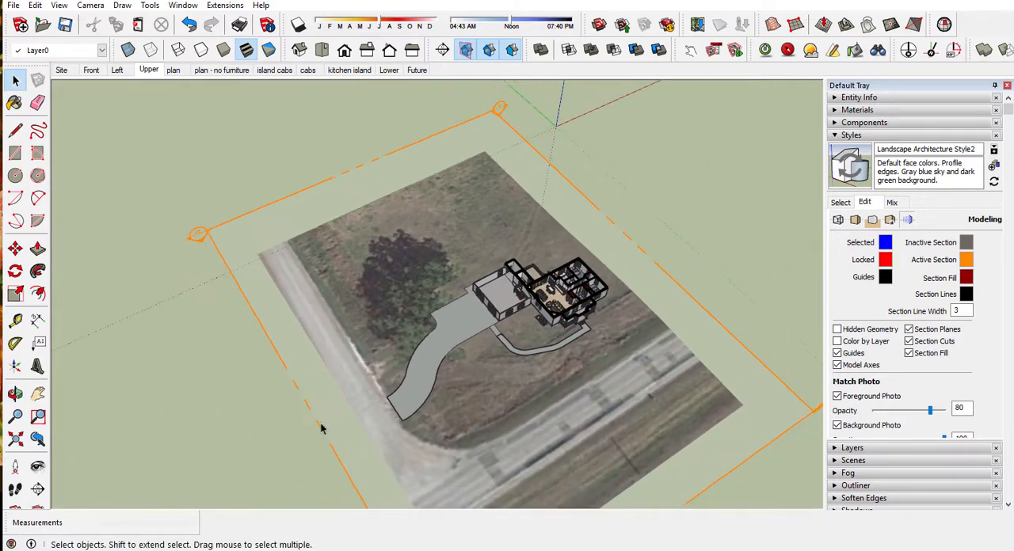
pyautogui.click(320, 429)
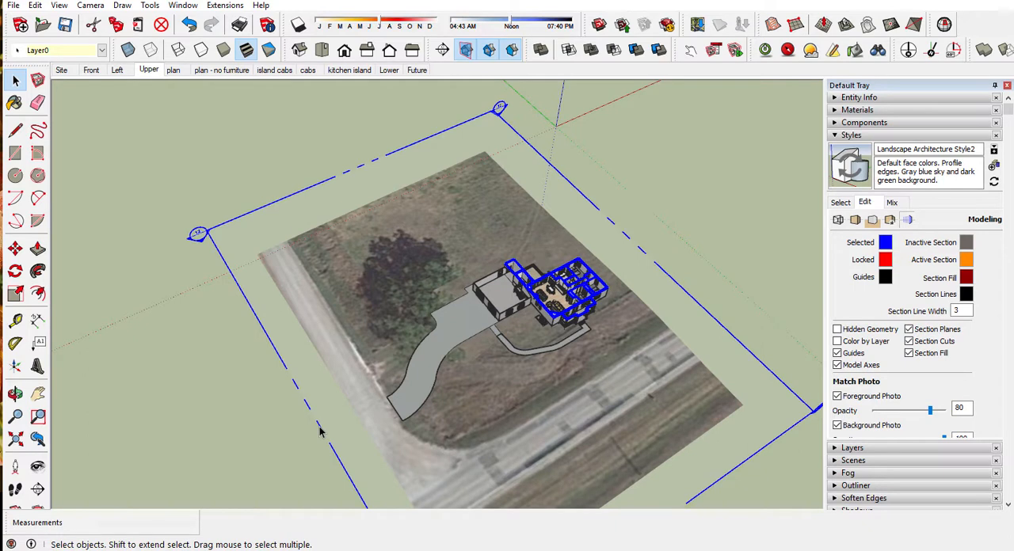
pyautogui.press('m')
pyautogui.click(320, 429)
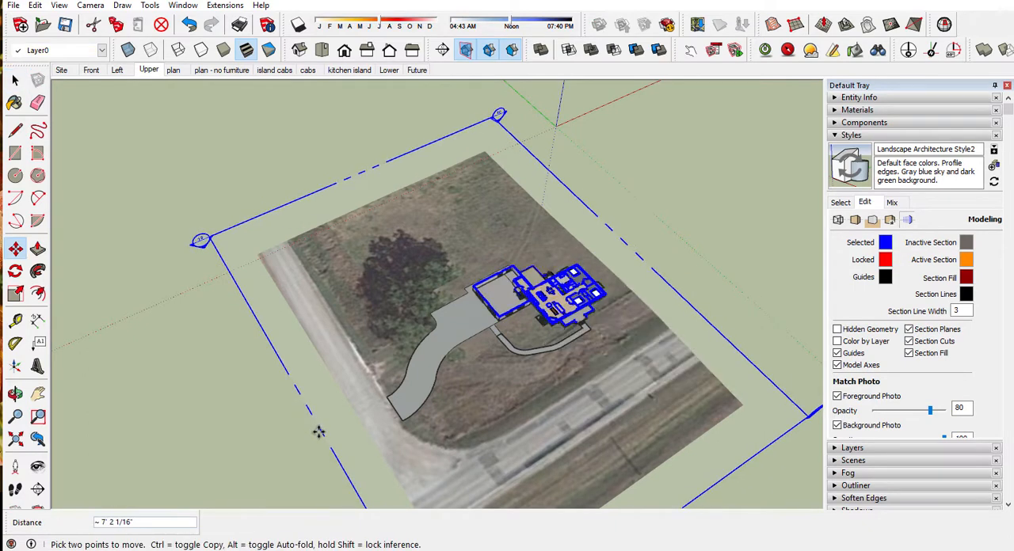
pyautogui.press('Return')
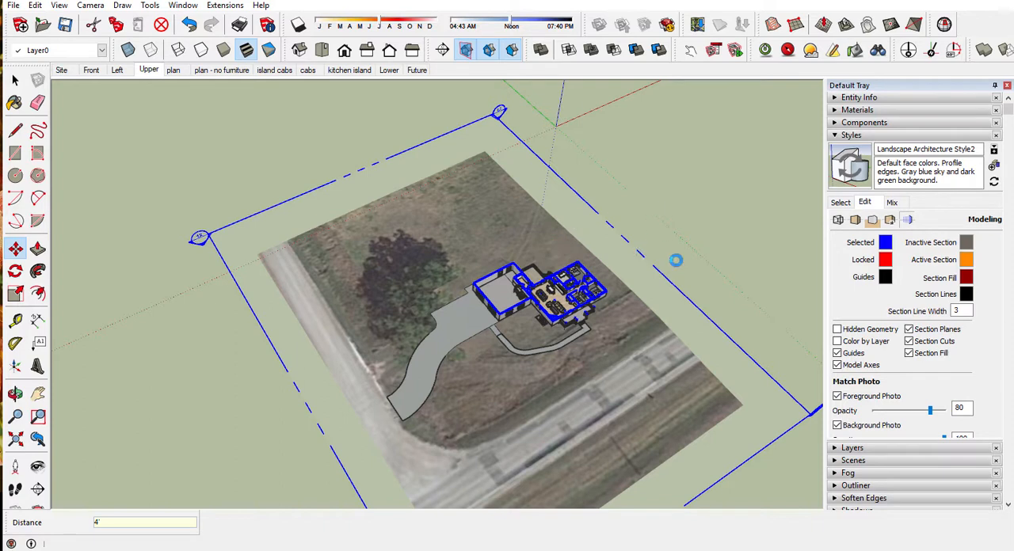
pyautogui.press('space')
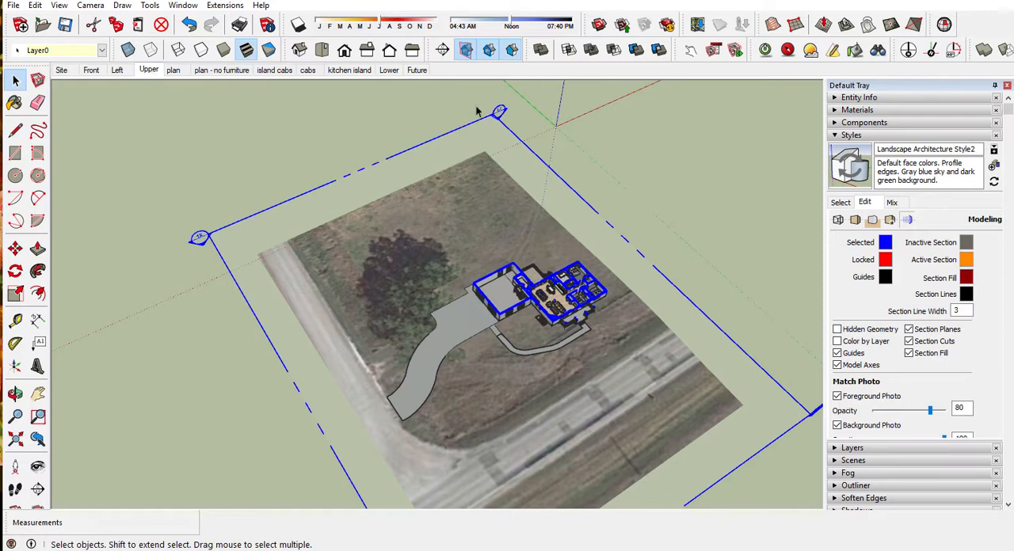
# Step: Show the cut house from the top in parallel projection, with the section plane symbol hidden
pyautogui.click(322, 51)
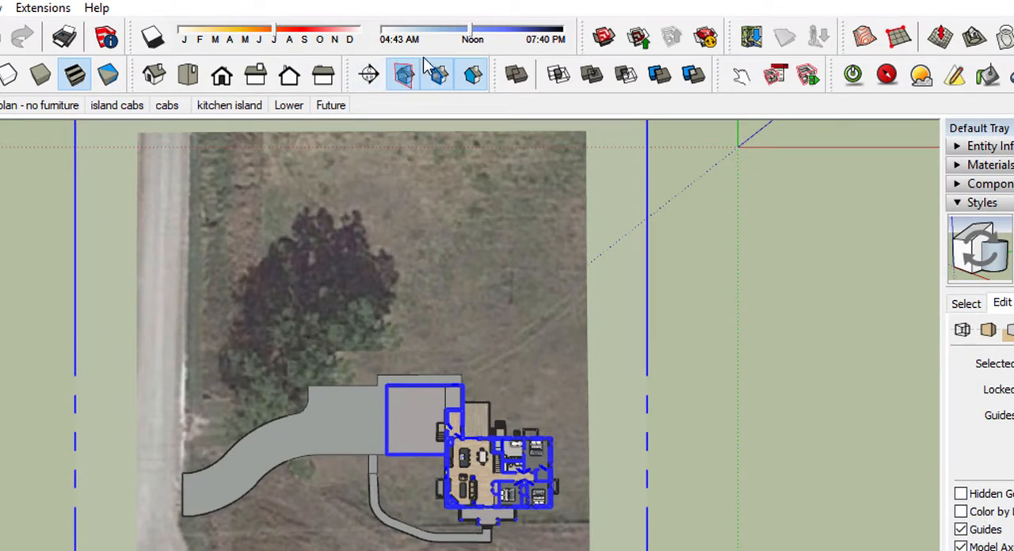
pyautogui.click(401, 83)
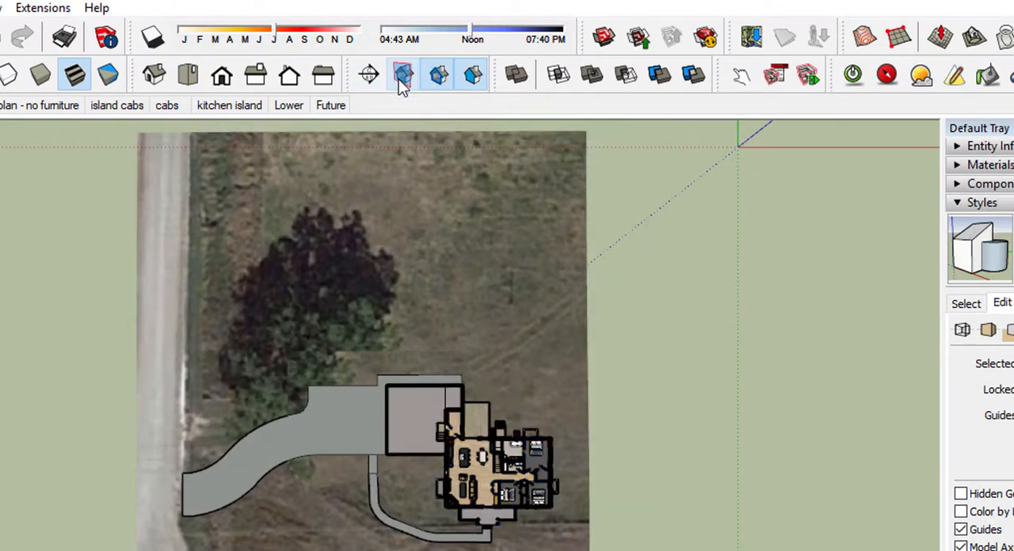
pyautogui.scroll(5, 497, 485)
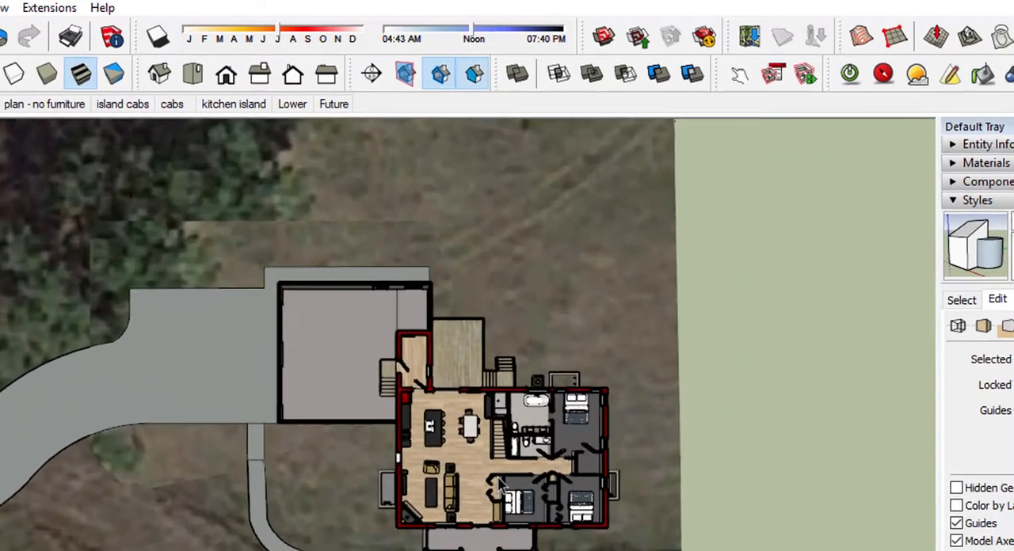
pyautogui.scroll(5, 499, 486)
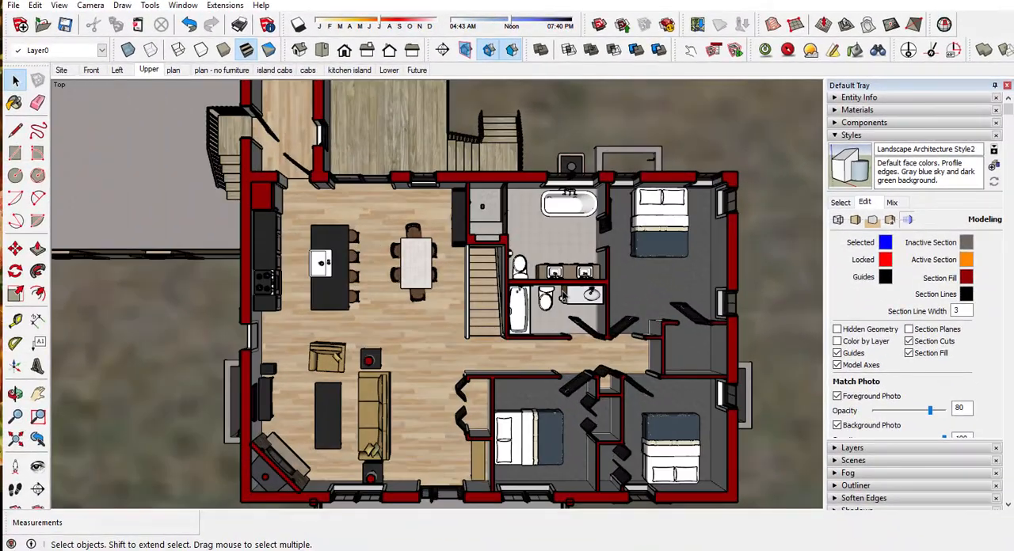
pyautogui.click(90, 5)
pyautogui.click(118, 68)
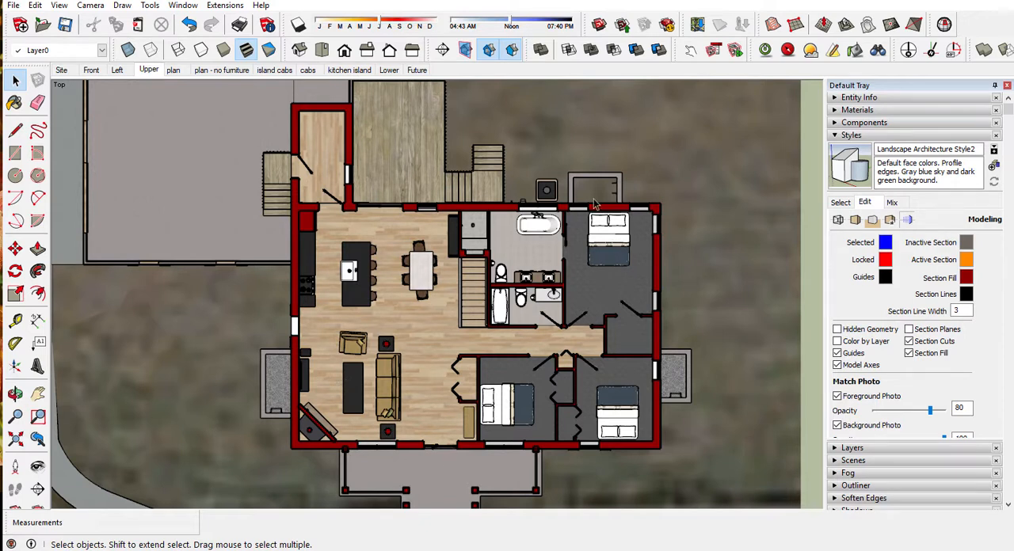
# Step: Turn the section fill off and back on to compare how the cut walls look in plan
pyautogui.click(890, 137)
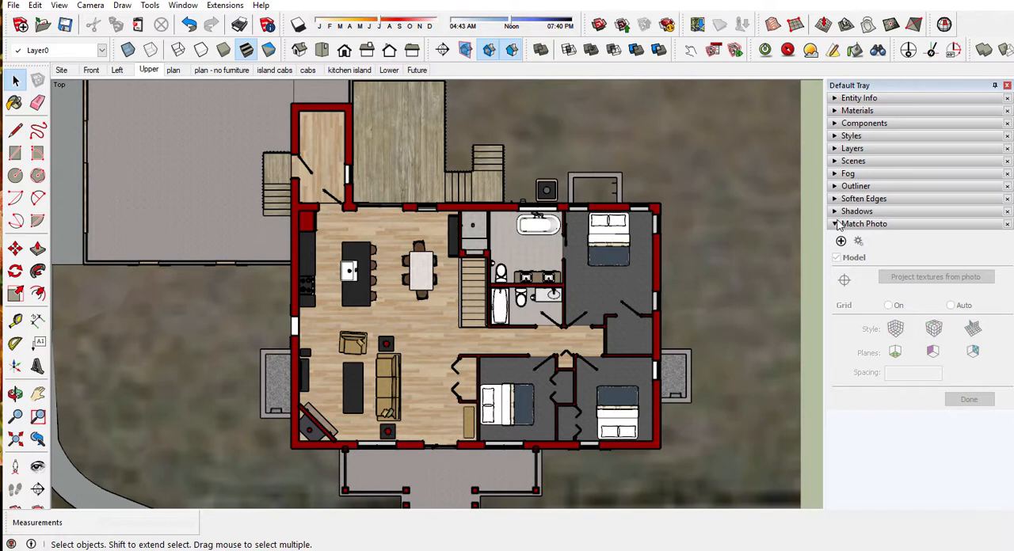
pyautogui.click(837, 224)
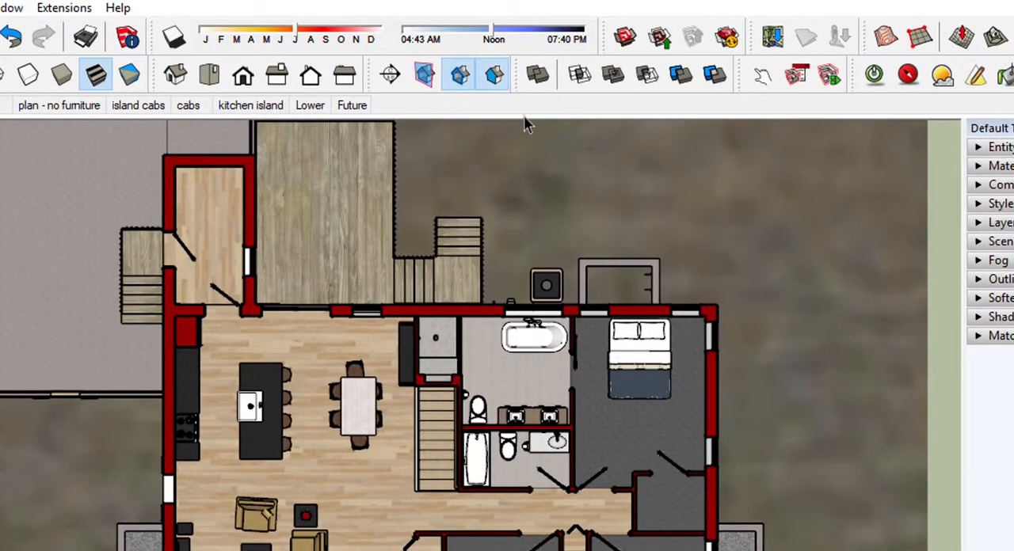
pyautogui.click(493, 76)
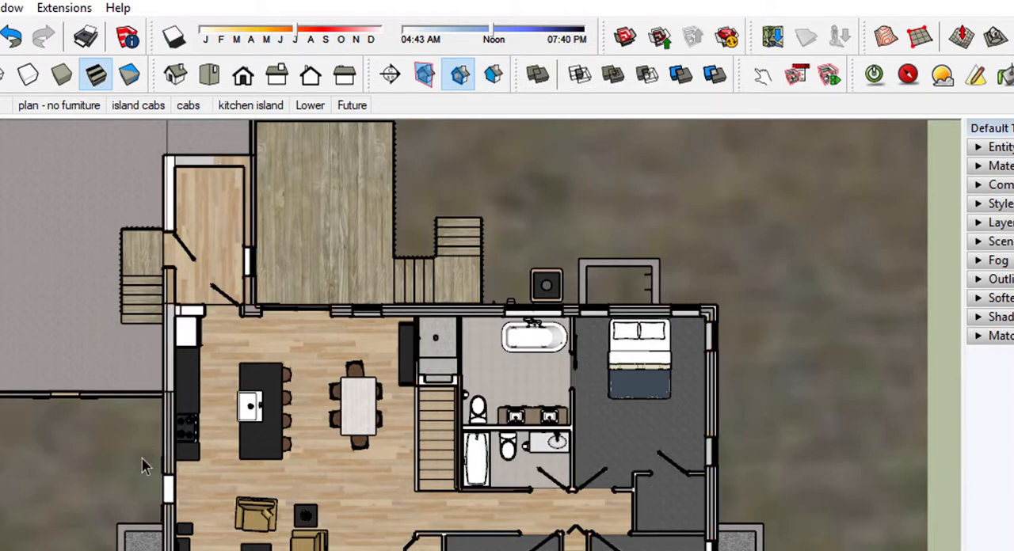
pyautogui.click(503, 81)
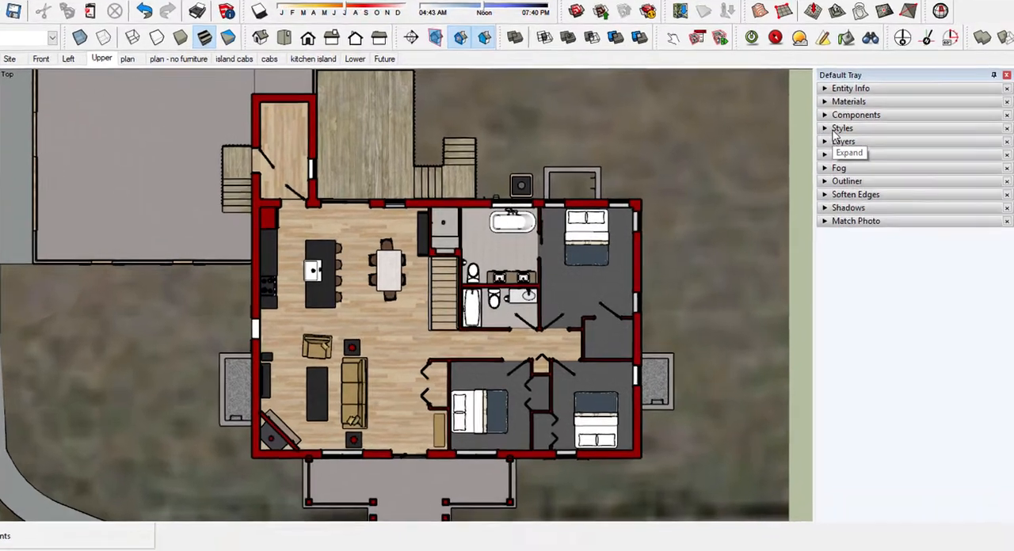
# Step: Edit the Landscape Architecture Style2 style so its section fill is black, with lightness 0
pyautogui.click(846, 136)
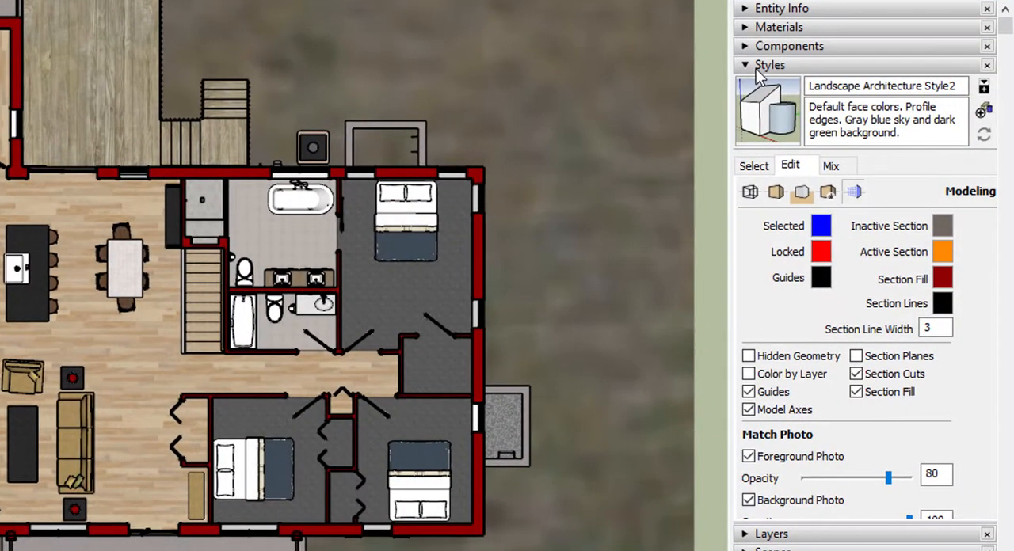
pyautogui.click(760, 166)
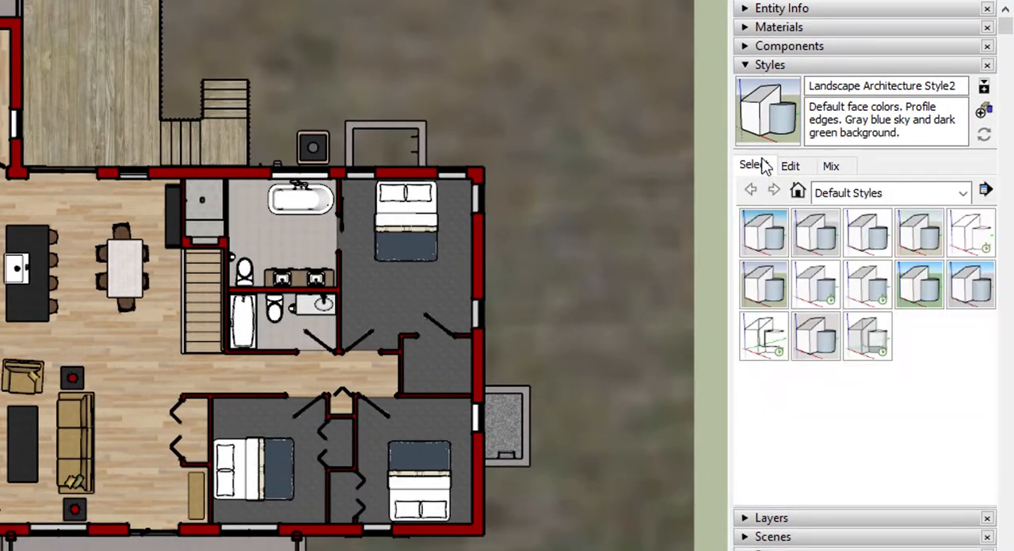
pyautogui.click(798, 192)
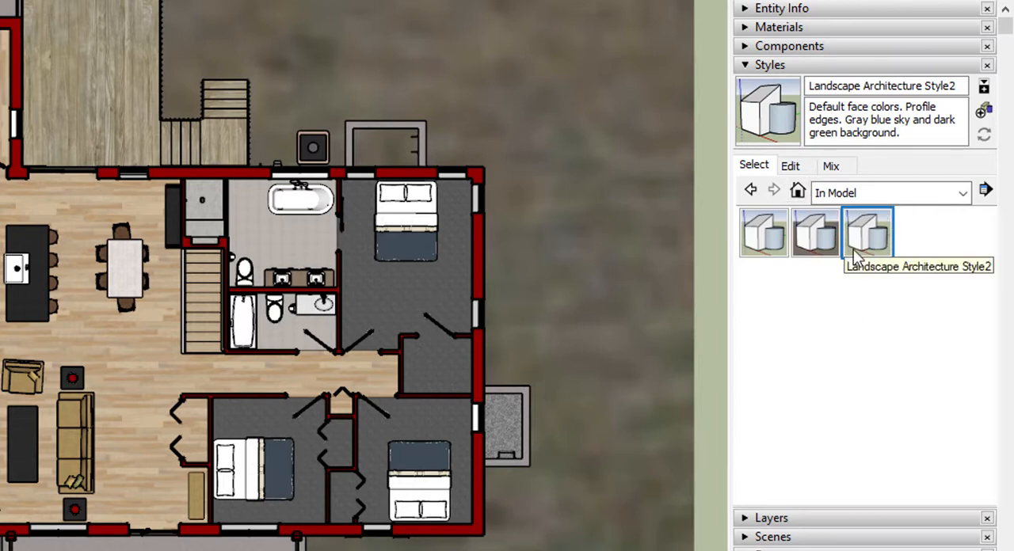
pyautogui.click(792, 167)
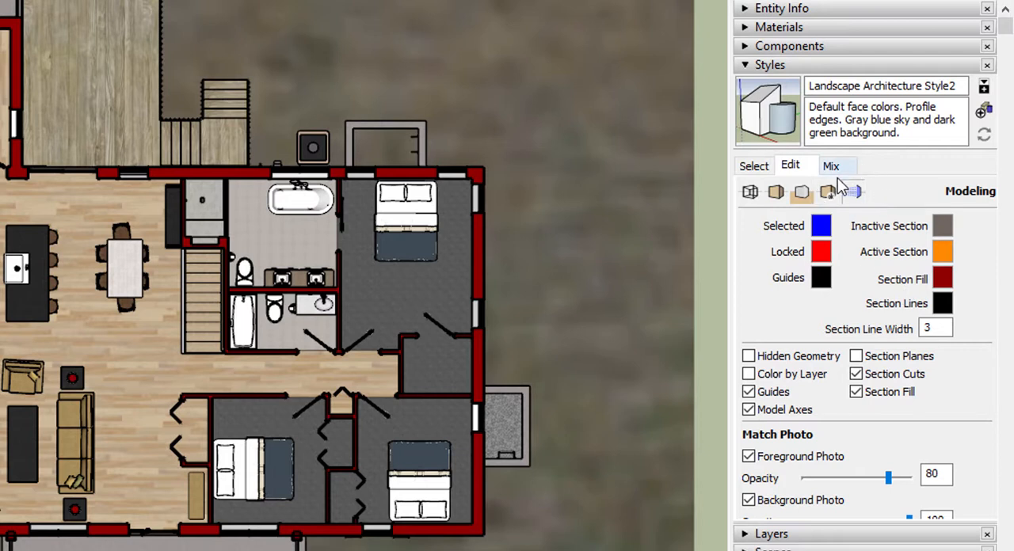
pyautogui.click(949, 284)
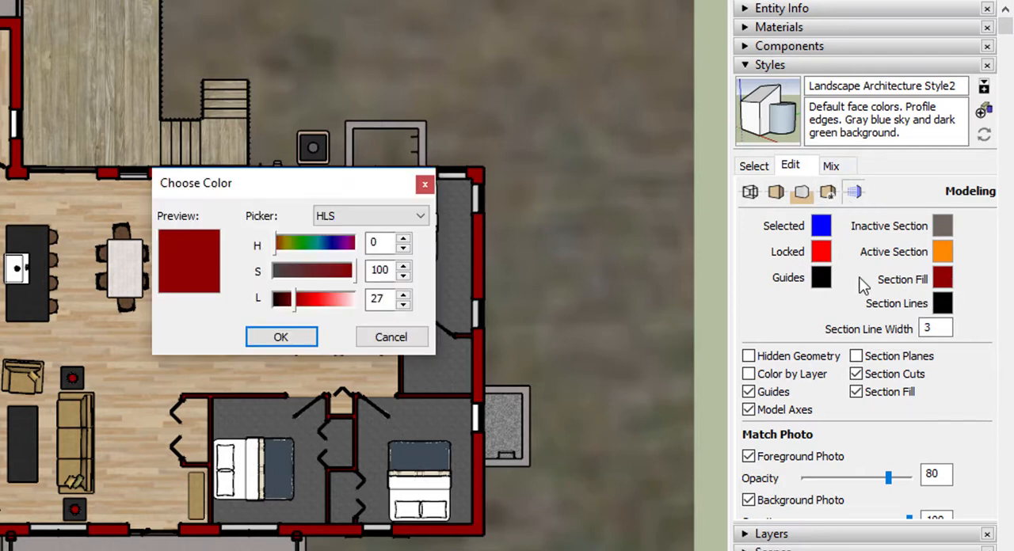
pyautogui.moveTo(289, 305); pyautogui.dragTo(274, 310)
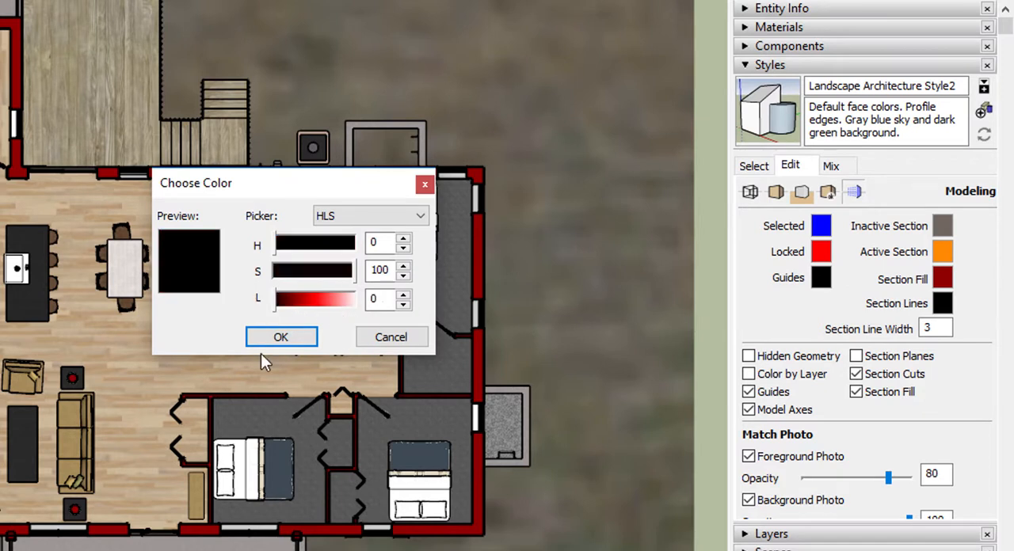
pyautogui.click(263, 339)
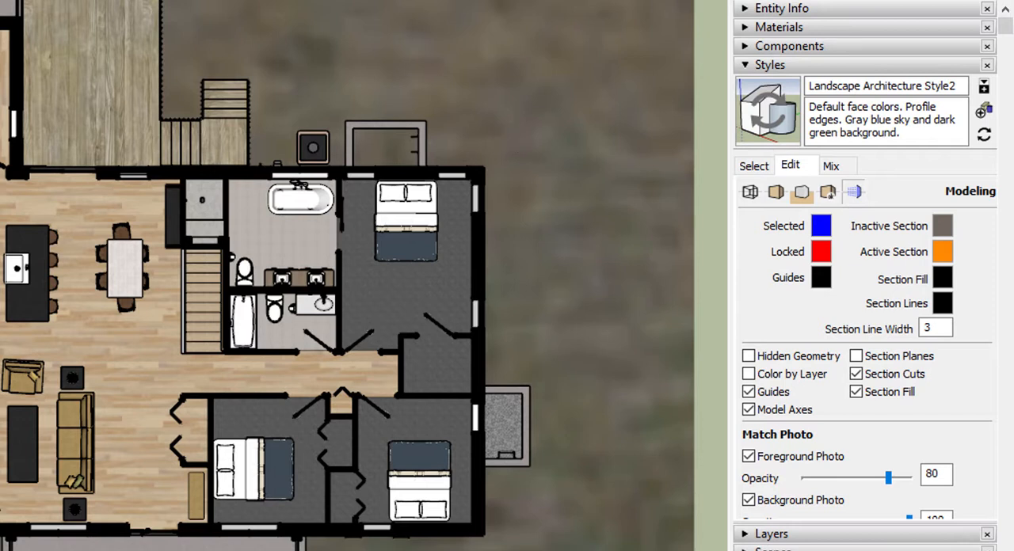
# Step: Recolour the section fill dark red, using a lightness of 25 and a higher saturation
pyautogui.click(941, 277)
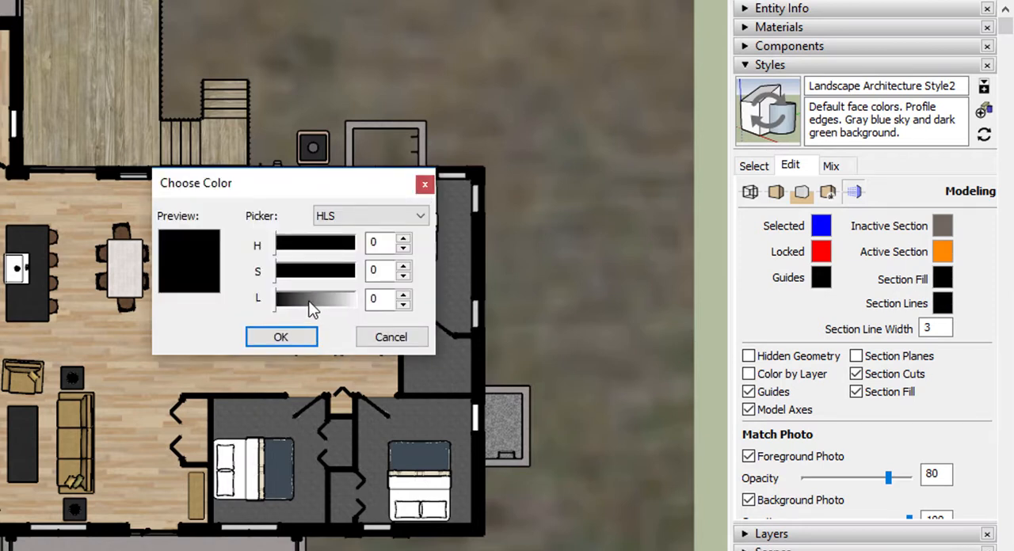
pyautogui.click(295, 304)
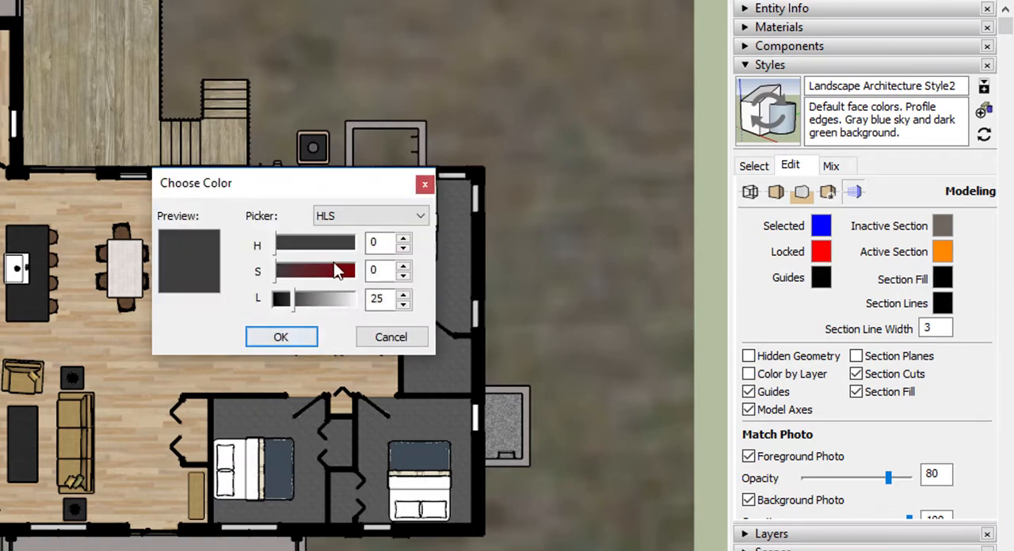
pyautogui.click(295, 272)
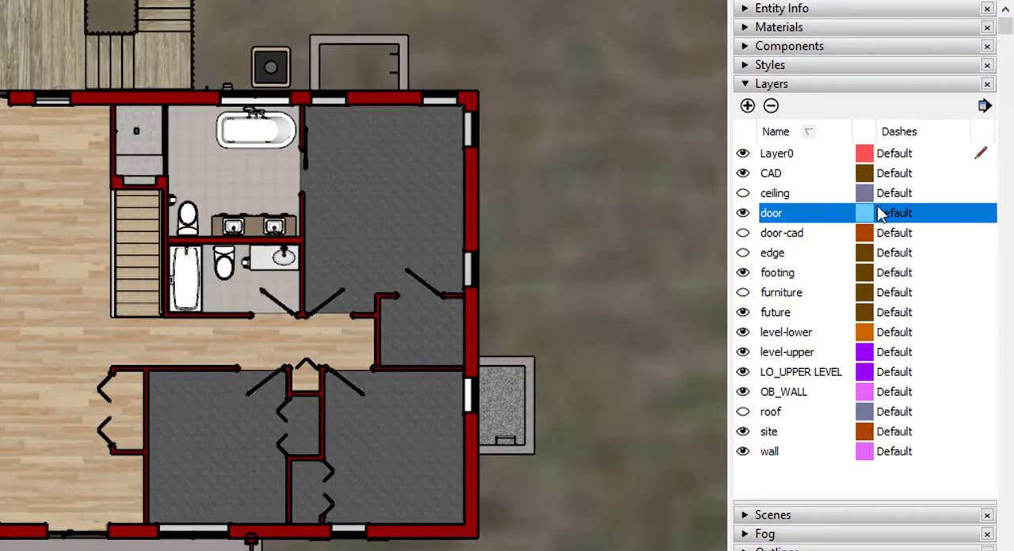
# Step: Show the door-cad layer and hide the door layer so the plan displays door swing symbols
pyautogui.click(742, 233)
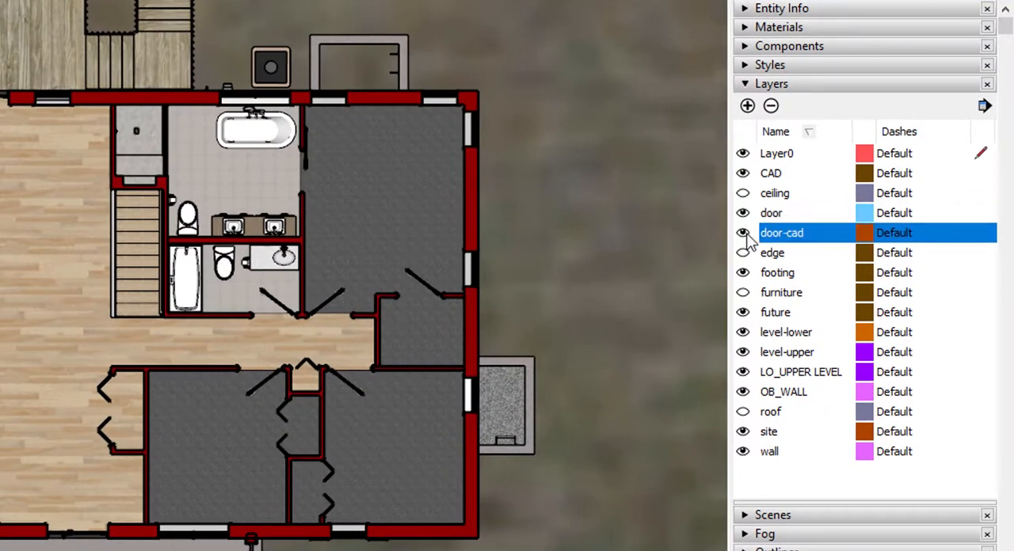
pyautogui.click(743, 213)
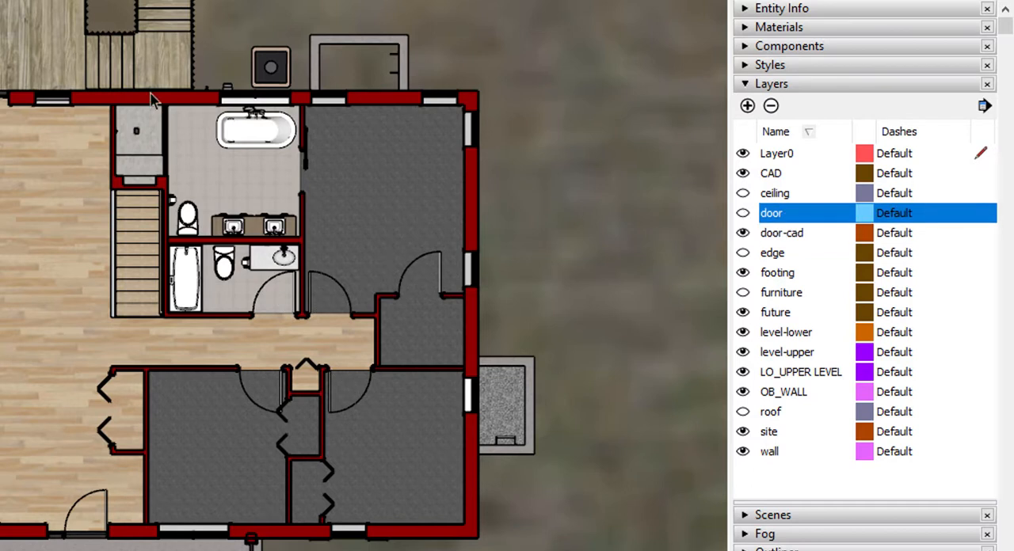
pyautogui.click(757, 87)
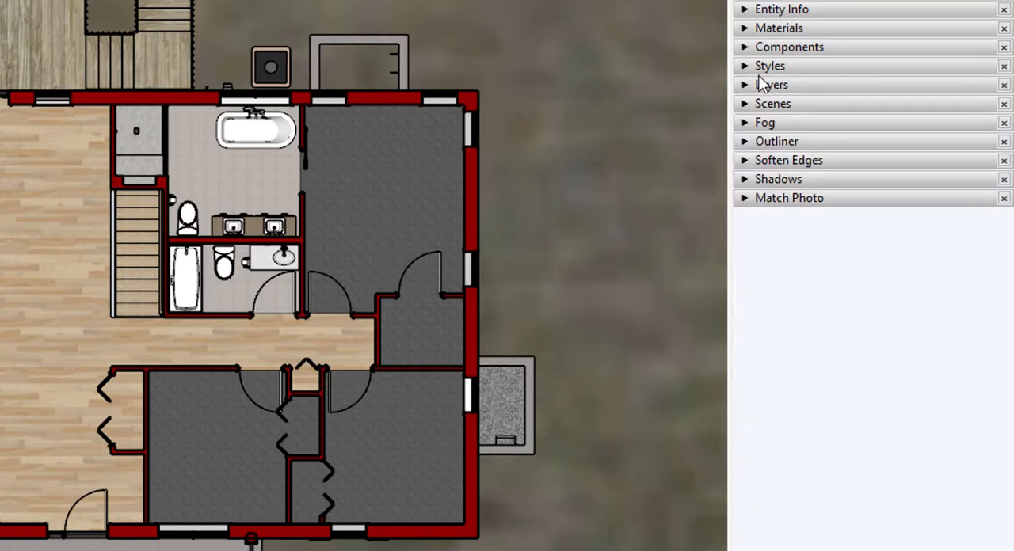
# Step: Update the plan - no furniture scene with all of its properties
pyautogui.click(754, 104)
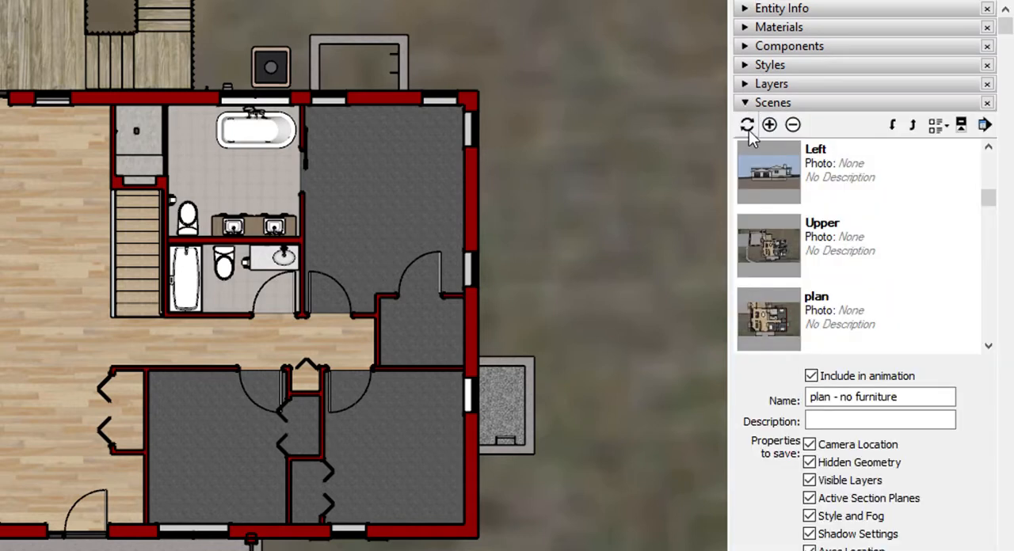
pyautogui.click(747, 125)
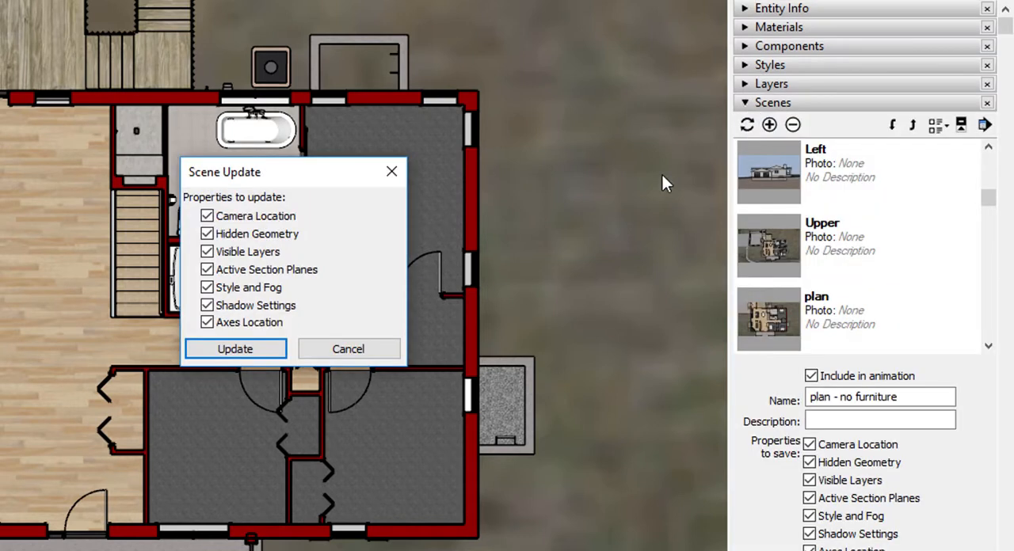
pyautogui.click(261, 349)
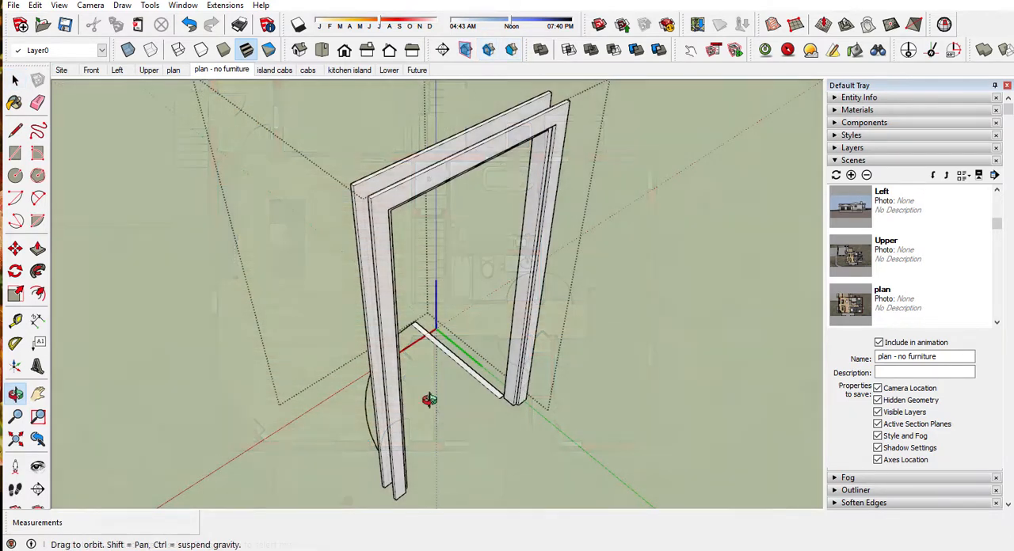
# Step: Examine a door component in 3D from several sides with the door layer shown and the door-cad layer hidden
pyautogui.moveTo(423, 403); pyautogui.dragTo(398, 327, button='middle')
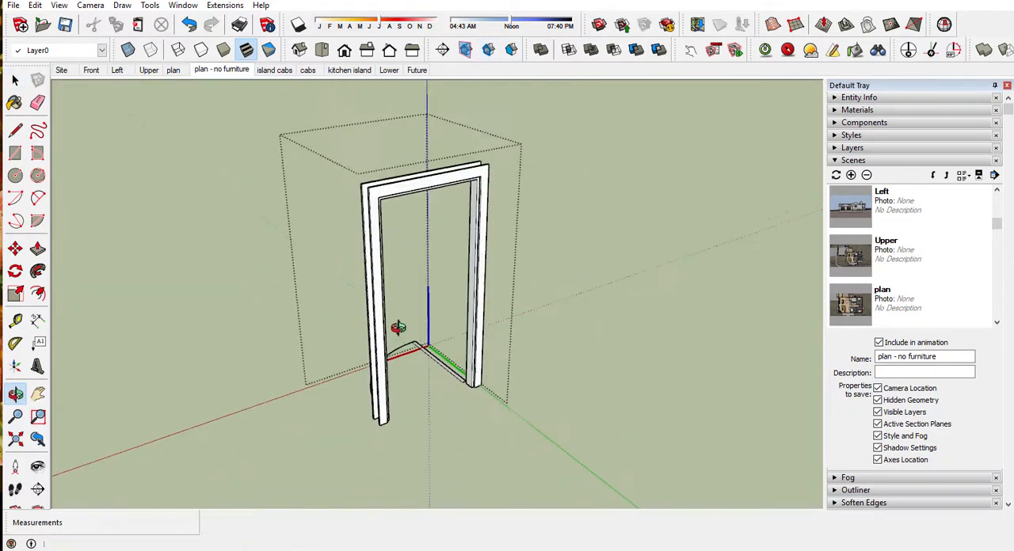
pyautogui.click(838, 162)
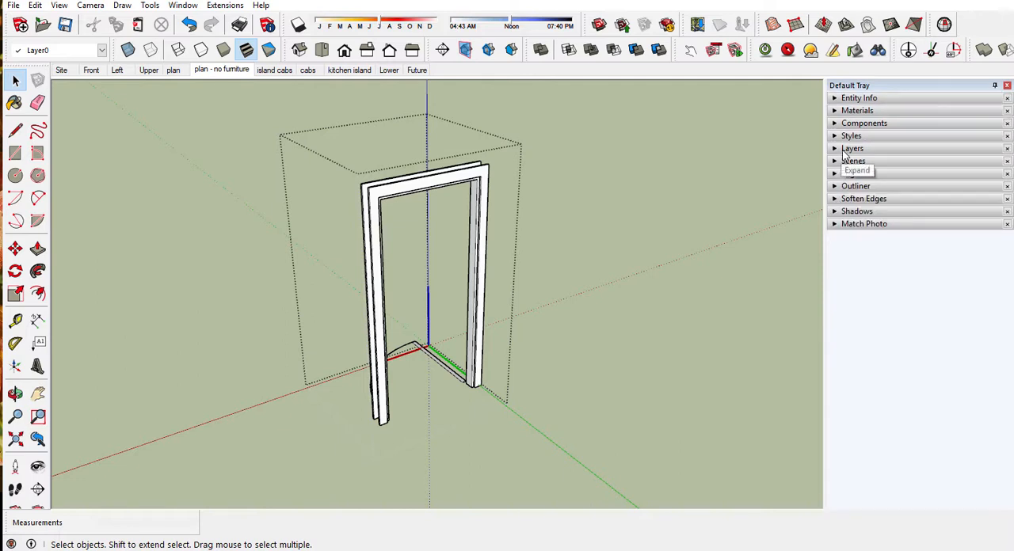
pyautogui.click(846, 149)
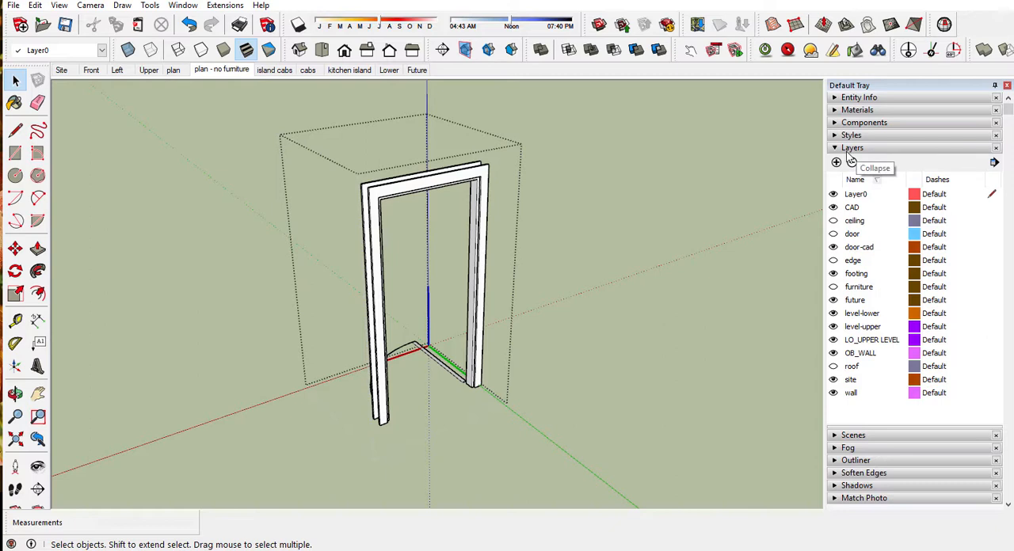
pyautogui.click(832, 234)
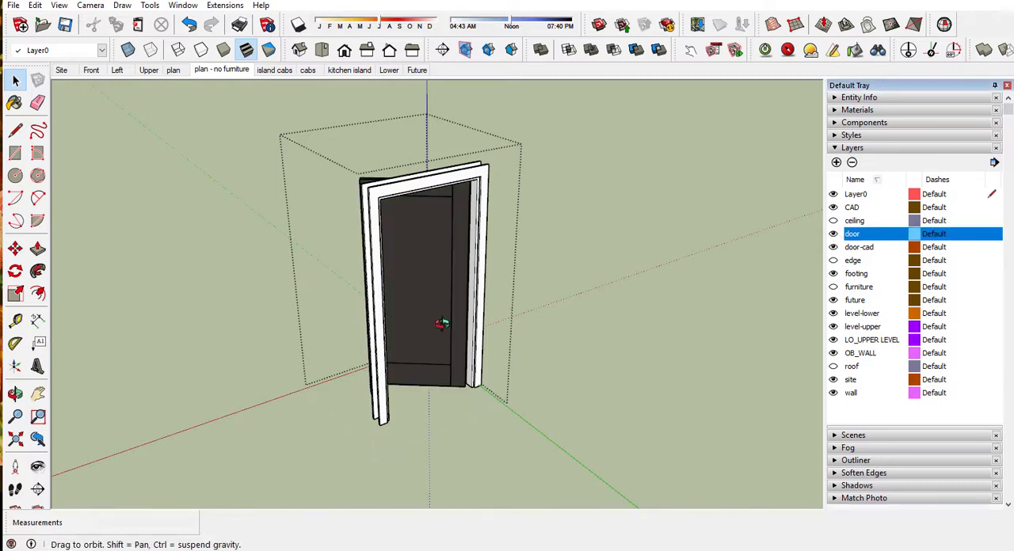
pyautogui.moveTo(441, 324); pyautogui.dragTo(792, 309, button='middle')
pyautogui.click(832, 247)
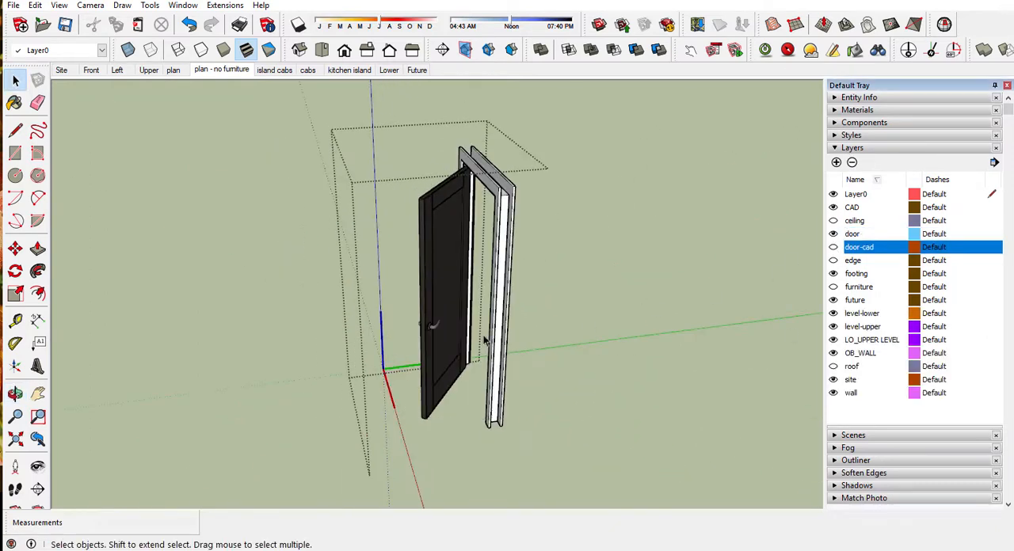
pyautogui.moveTo(486, 341); pyautogui.dragTo(443, 270, button='middle')
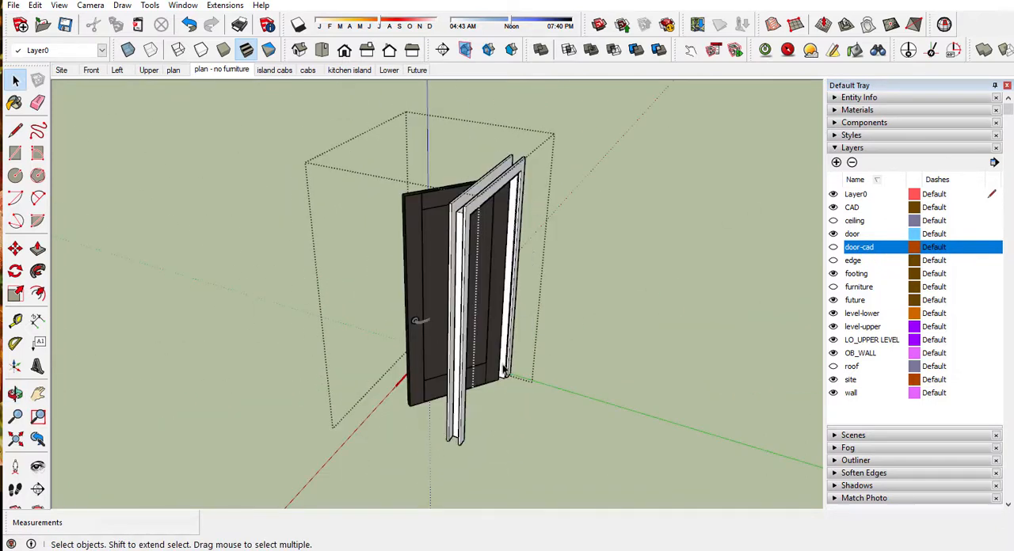
pyautogui.moveTo(514, 364); pyautogui.dragTo(687, 343, button='middle')
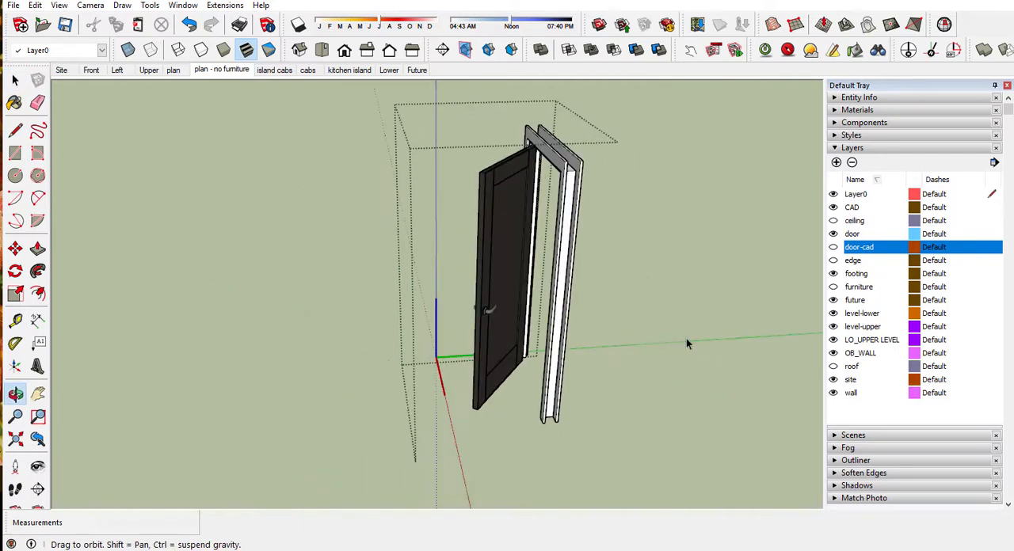
# Step: Show the door-cad layer and hide the door layer to examine the door component's plan swing symbol
pyautogui.click(835, 248)
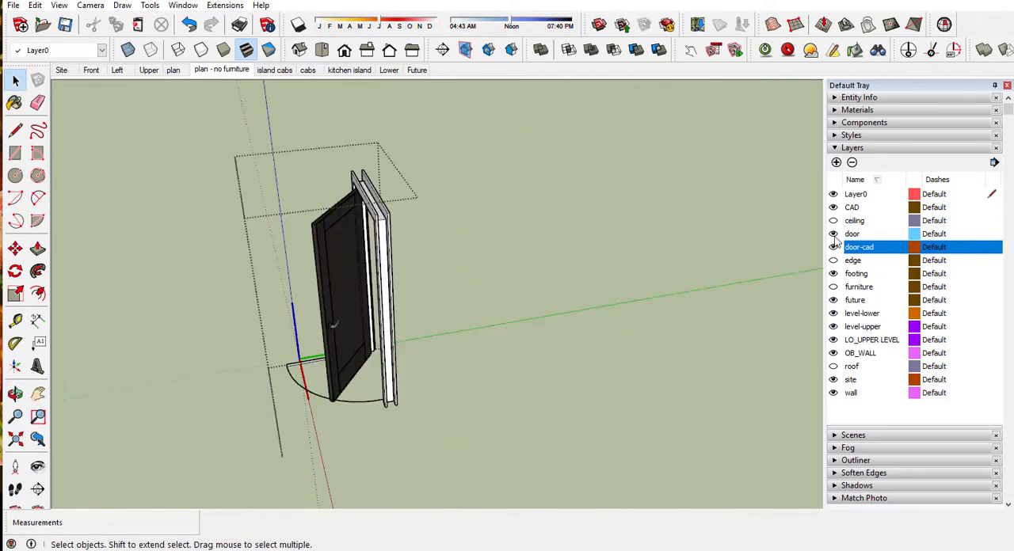
pyautogui.click(834, 234)
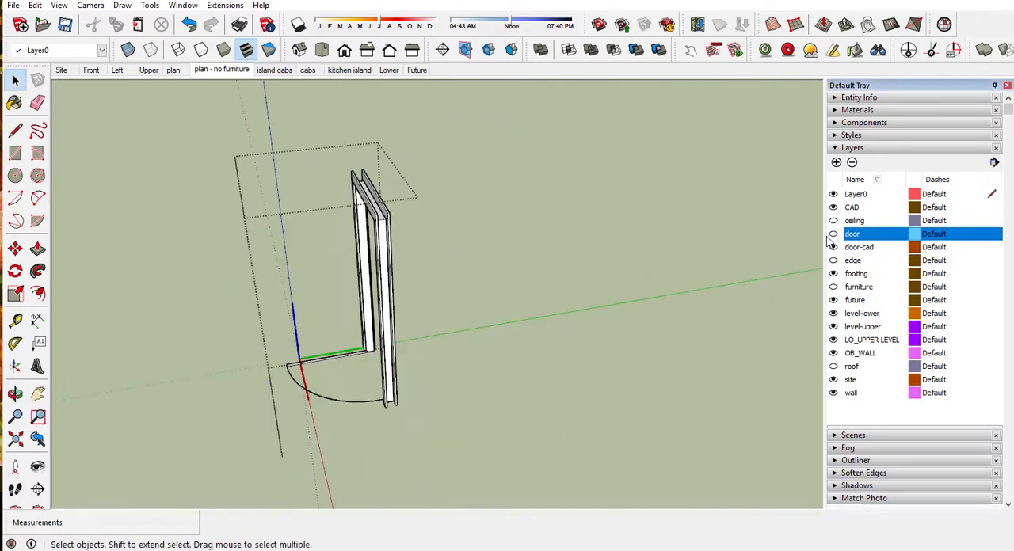
pyautogui.moveTo(426, 381); pyautogui.dragTo(457, 384, button='middle')
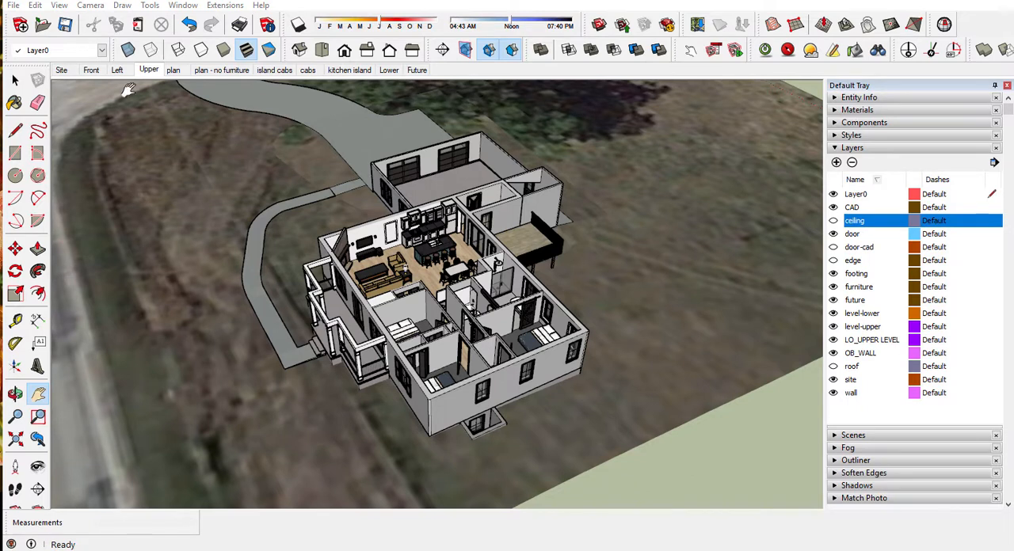
# Step: In the Upper scene, place a vertical section plane on the house's end wall and name it S
pyautogui.click(444, 50)
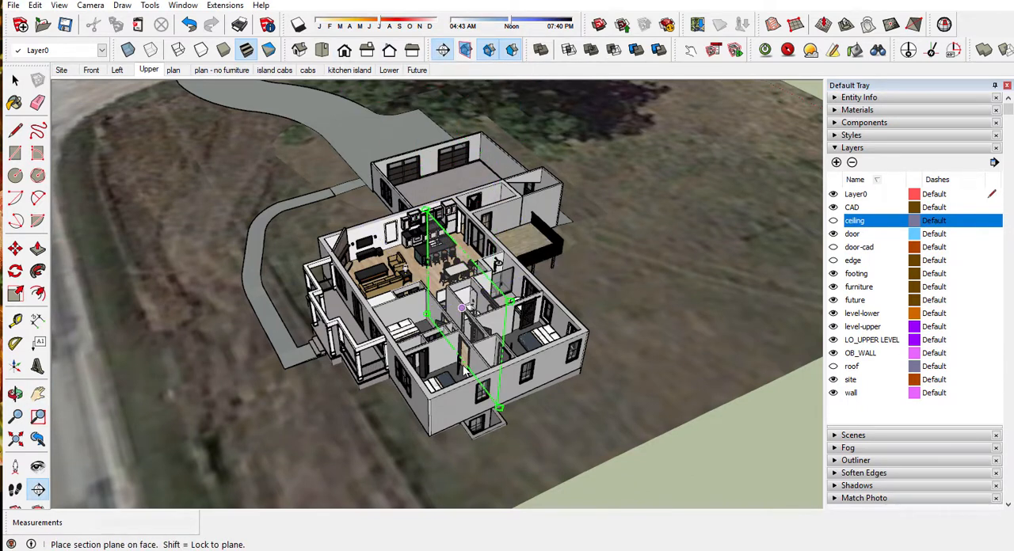
pyautogui.click(467, 409)
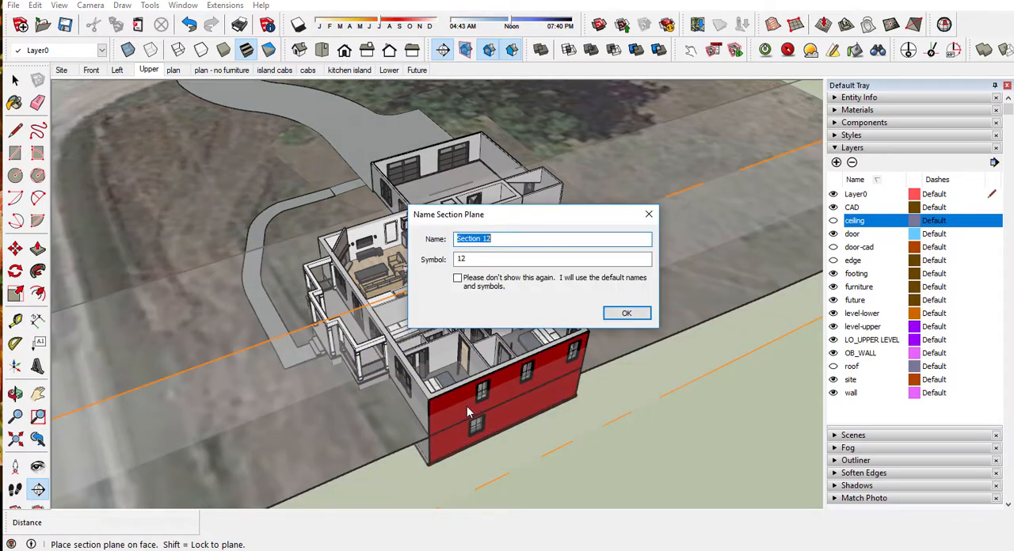
pyautogui.write('S')
pyautogui.click(626, 313)
# Step: Move the vertical section plane about 17' 8 5/8" inward from the end wall so it cuts through the house
pyautogui.press('h')
pyautogui.scroll(-2, 621, 314)
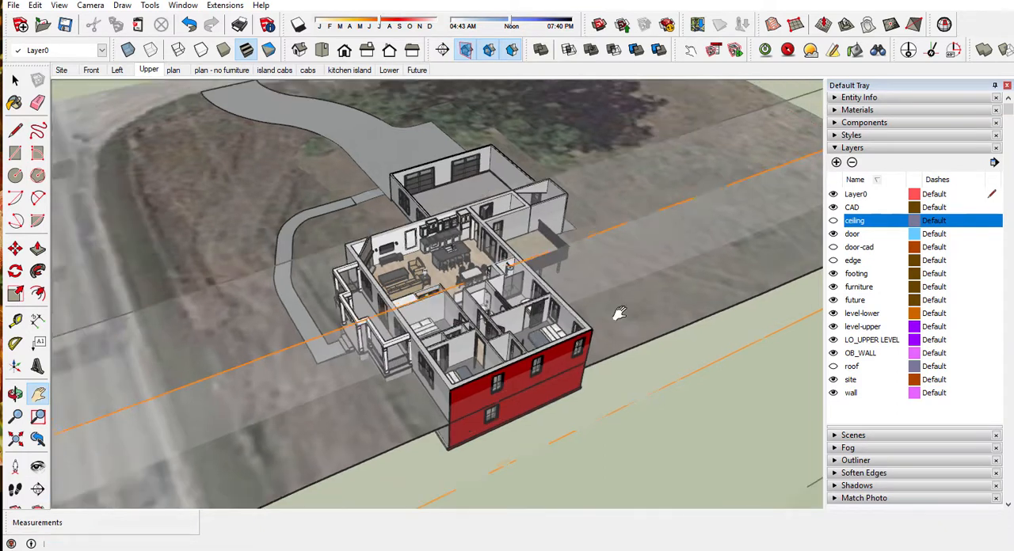
pyautogui.scroll(-2, 619, 315)
pyautogui.press('space')
pyautogui.click(556, 281)
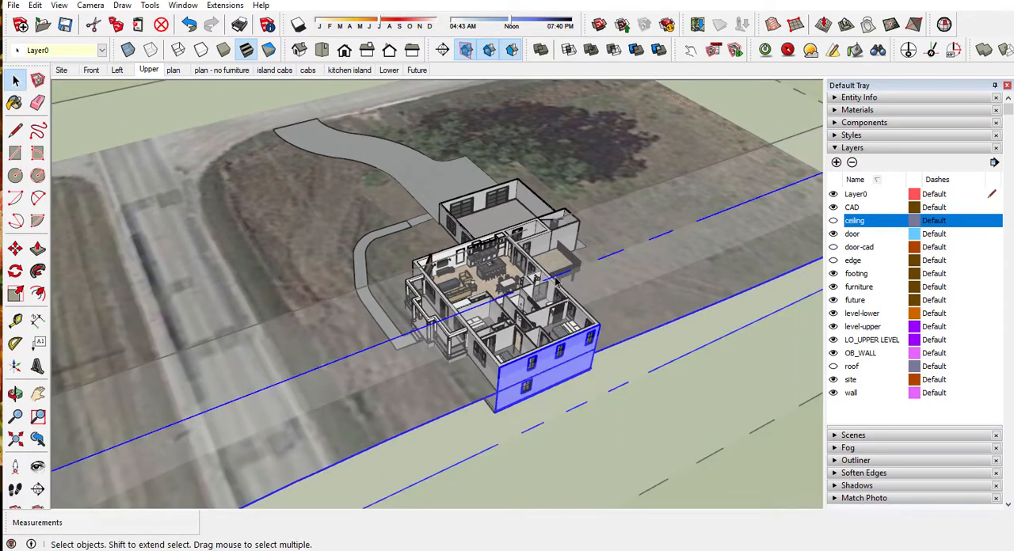
pyautogui.press('m')
pyautogui.click(557, 281)
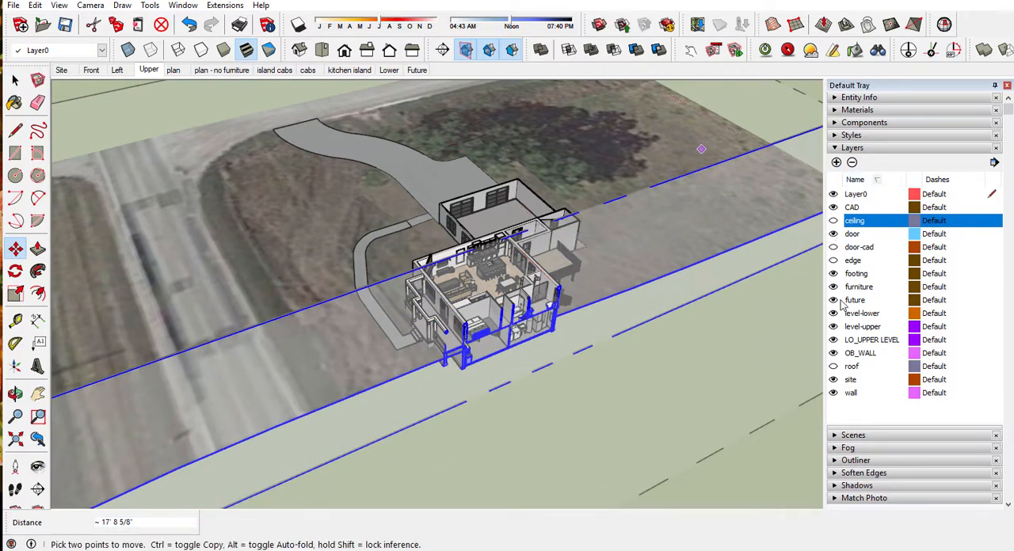
# Step: Show the roof and ceiling layers, and hide the section plane symbol
pyautogui.click(833, 368)
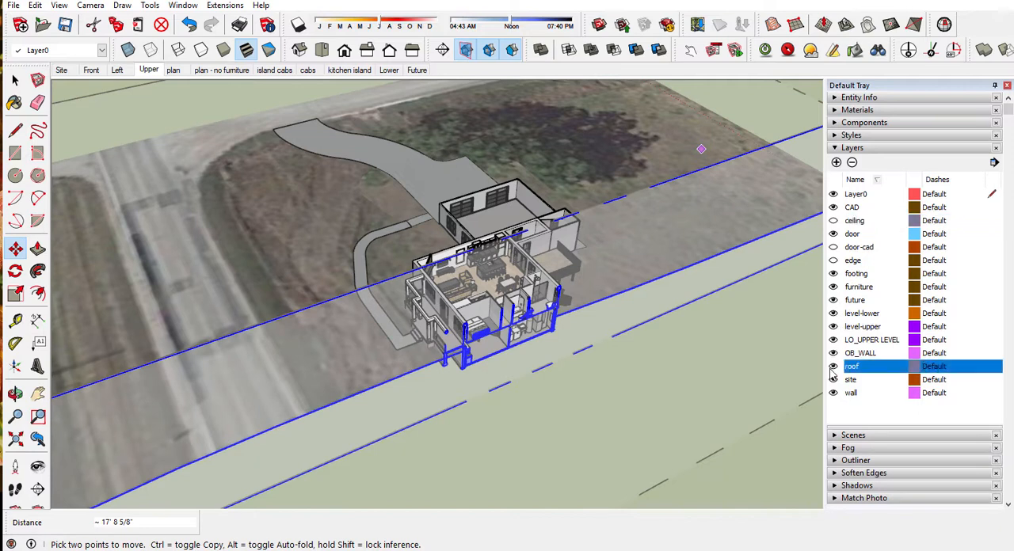
pyautogui.click(832, 220)
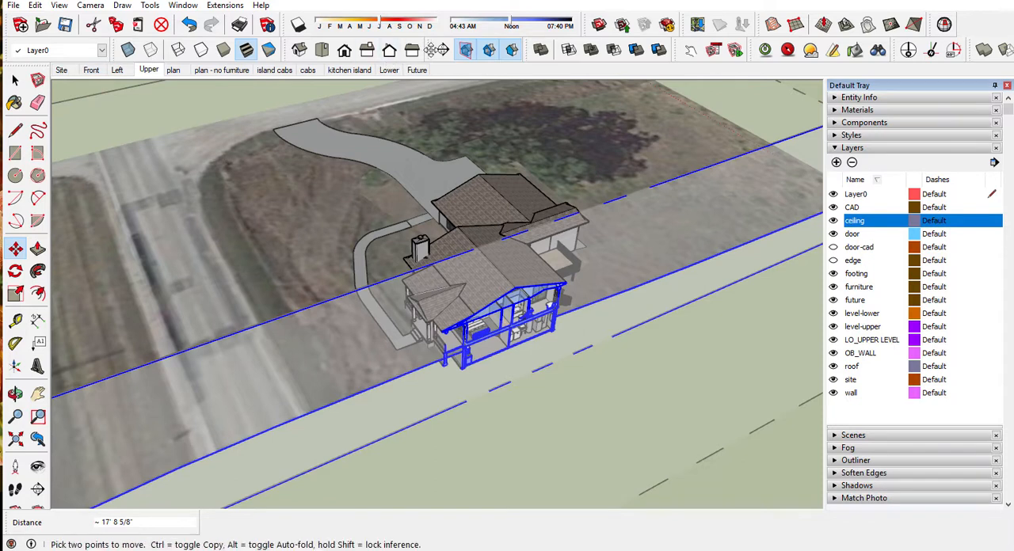
pyautogui.click(466, 50)
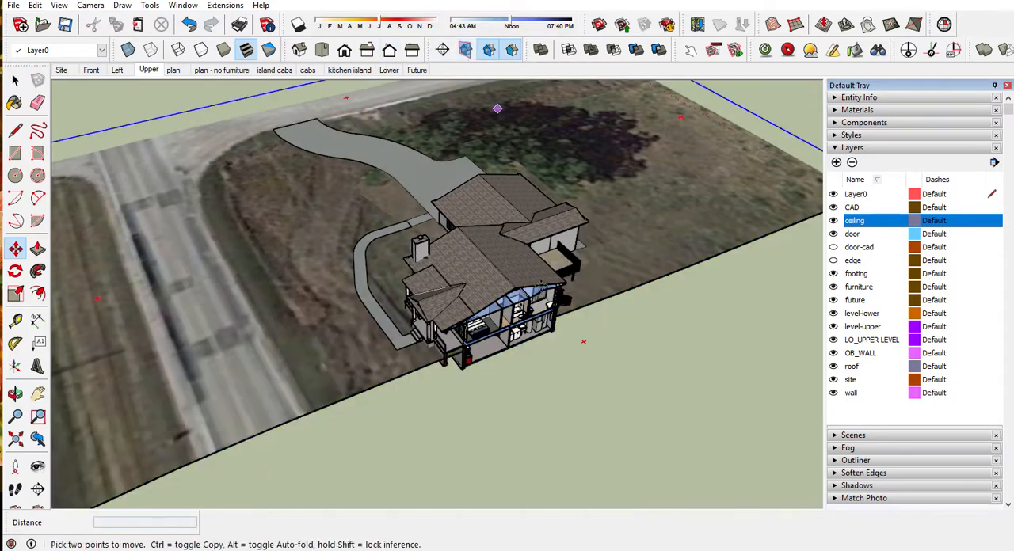
# Step: Show the cut house in parallel projection from the right as a building section
pyautogui.moveTo(249, 430); pyautogui.dragTo(127, 274, button='middle')
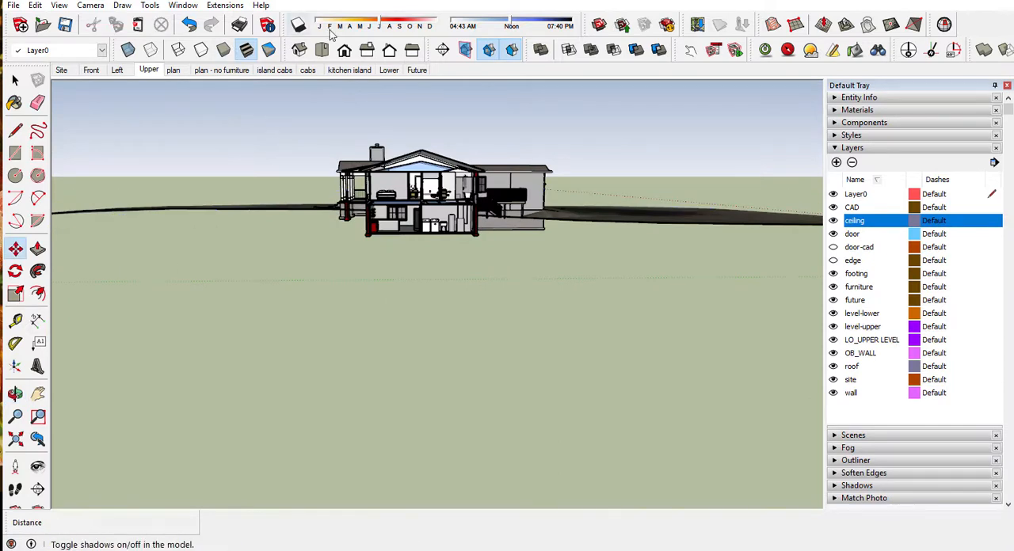
pyautogui.click(91, 6)
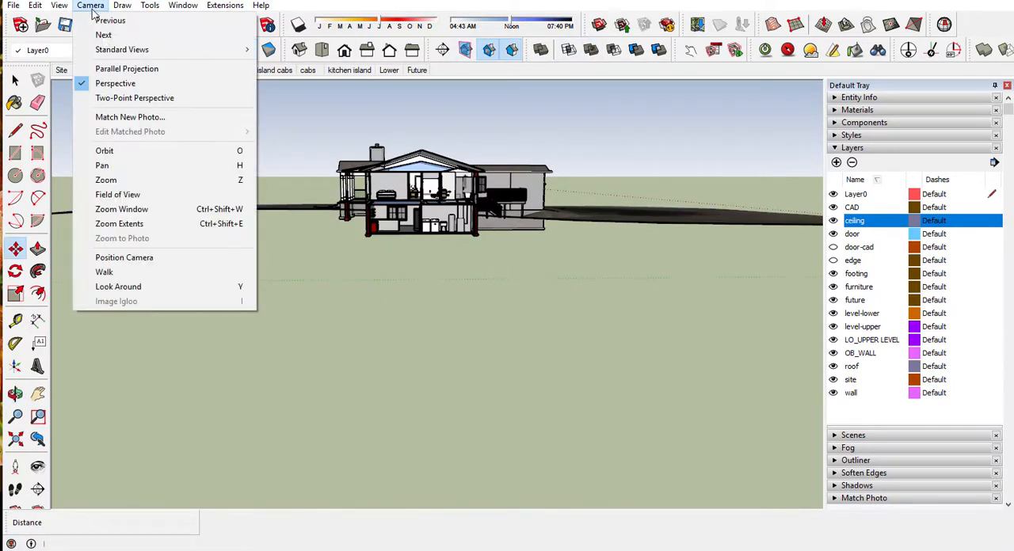
pyautogui.click(122, 70)
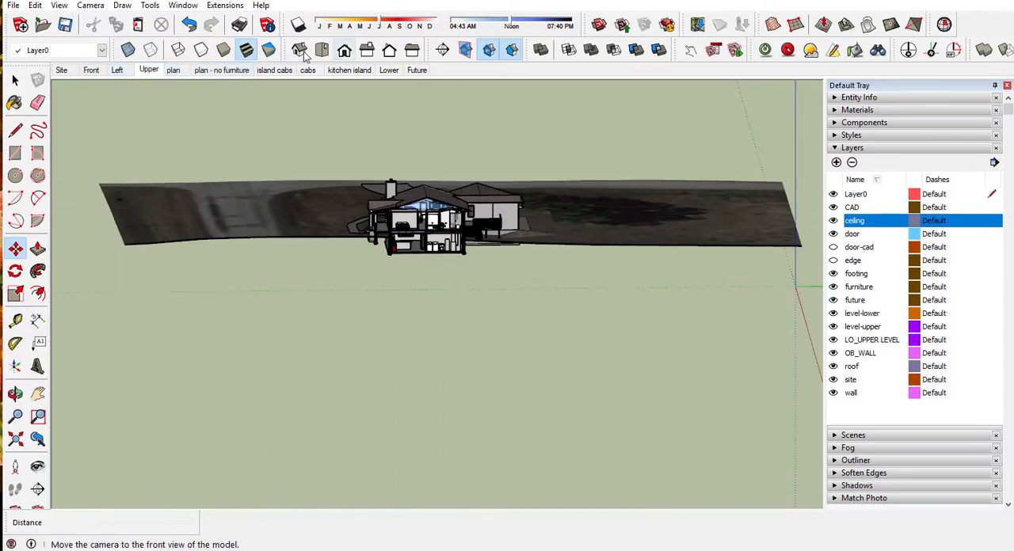
pyautogui.click(368, 50)
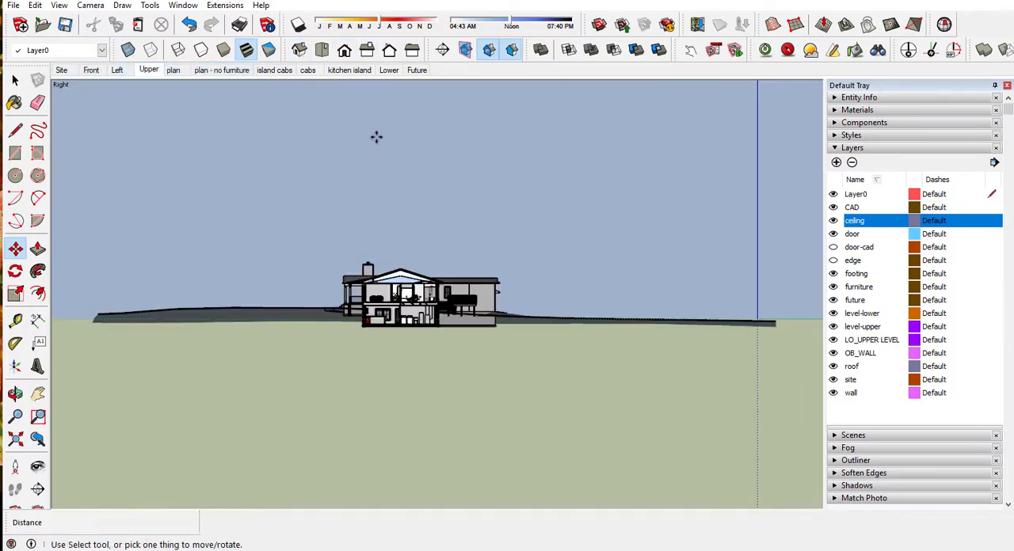
pyautogui.scroll(2, 294, 256)
pyautogui.scroll(1, 377, 308)
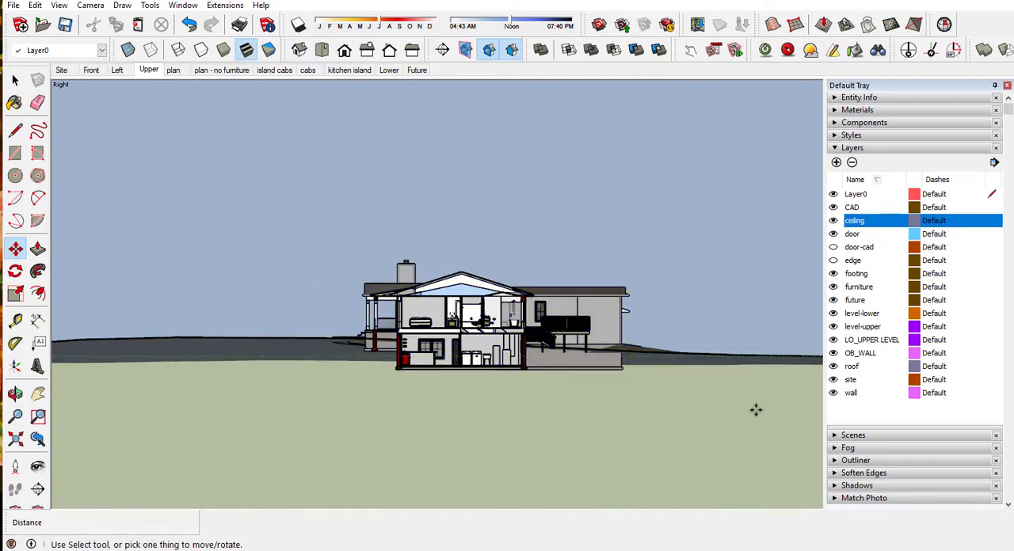
pyautogui.scroll(4, 755, 409)
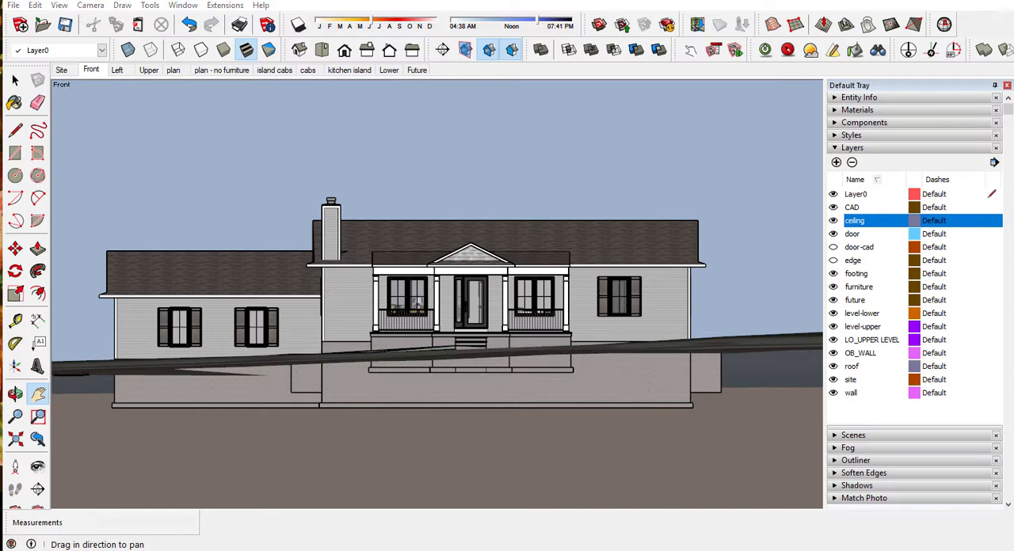
# Step: Save the model with the Front scene displayed
pyautogui.click(65, 26)
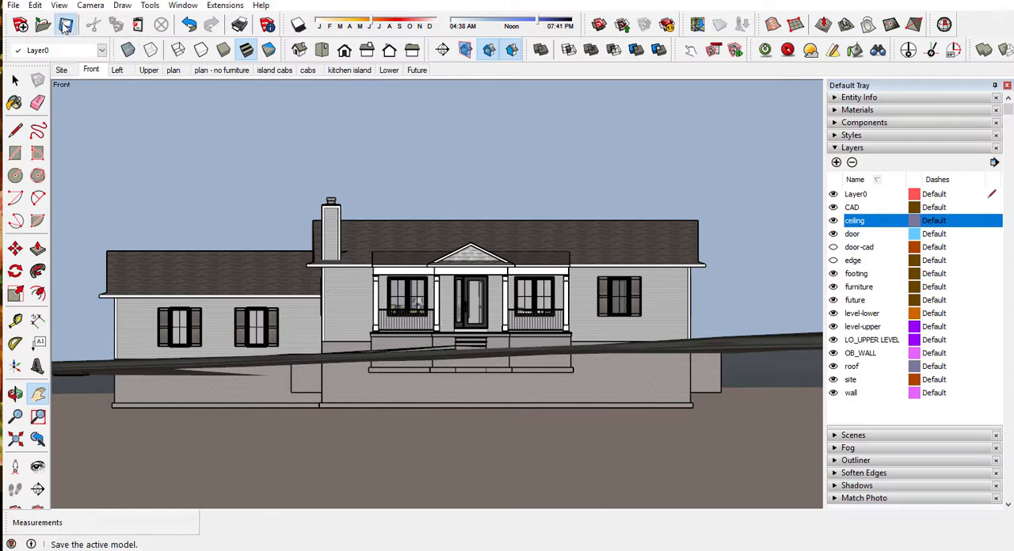